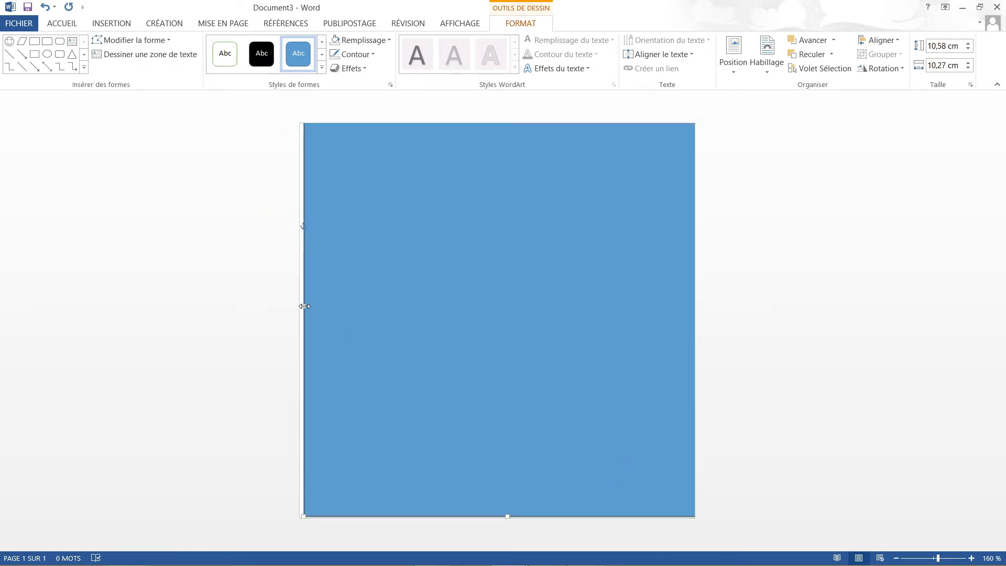
Step: Widen the background rectangle to about 10.38 cm to reach the page's left edge and fill it with the recently used medium-dark blue
{"action": "left_click_drag", "start_coordinate": [304, 306], "coordinate": [286, 310]}
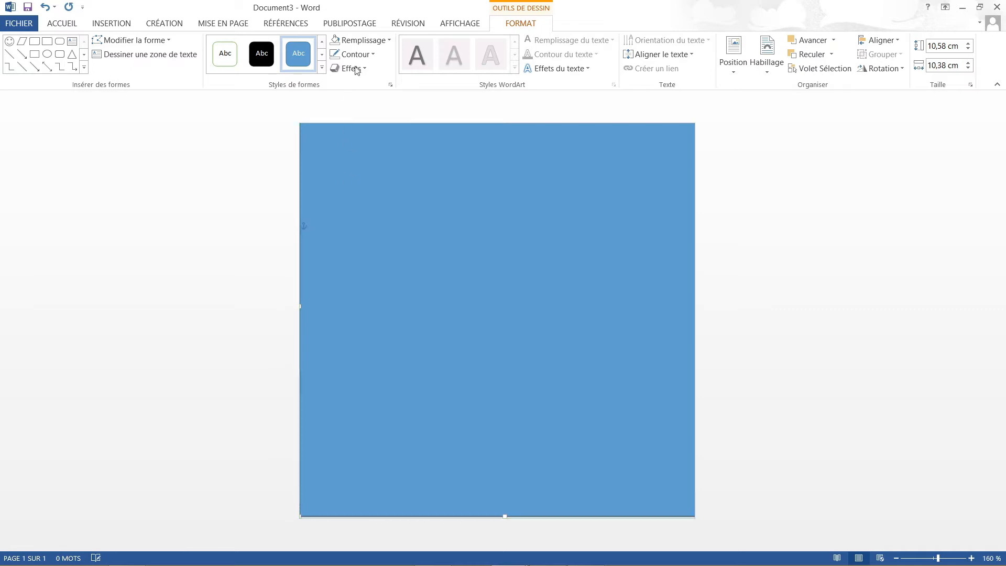
{"action": "left_click", "coordinate": [361, 40]}
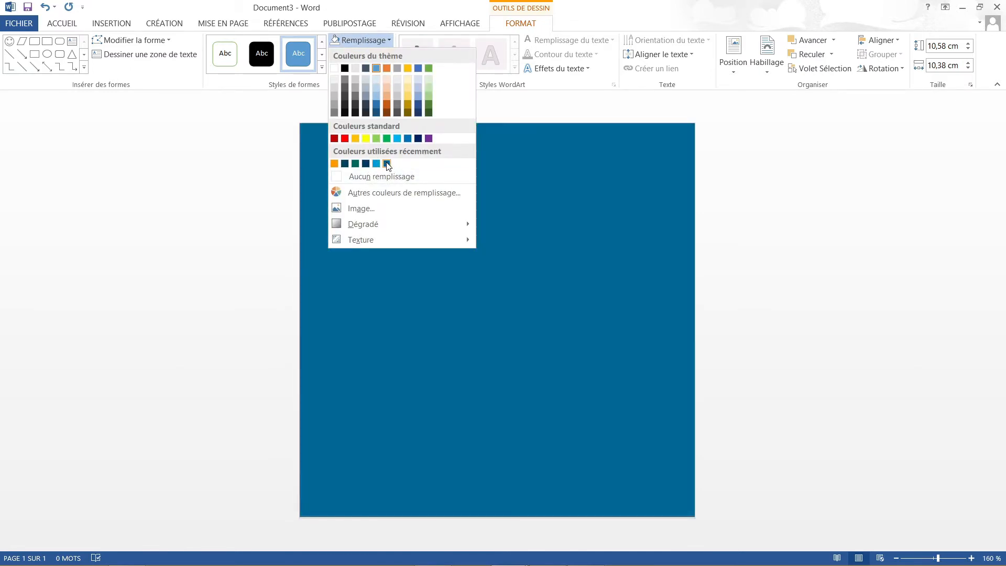
{"action": "left_click", "coordinate": [386, 164]}
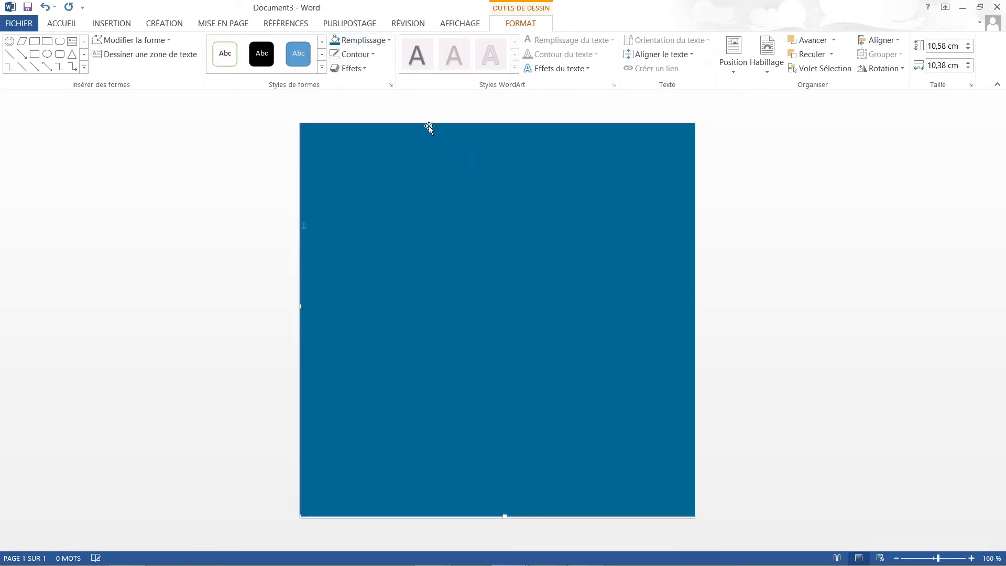
Step: Draw a circle about 7.13 cm in diameter and position it over the upper part of the page, partly beyond the top edge
{"action": "left_click", "coordinate": [47, 54]}
{"action": "left_click_drag", "start_coordinate": [367, 140], "coordinate": [613, 422]}
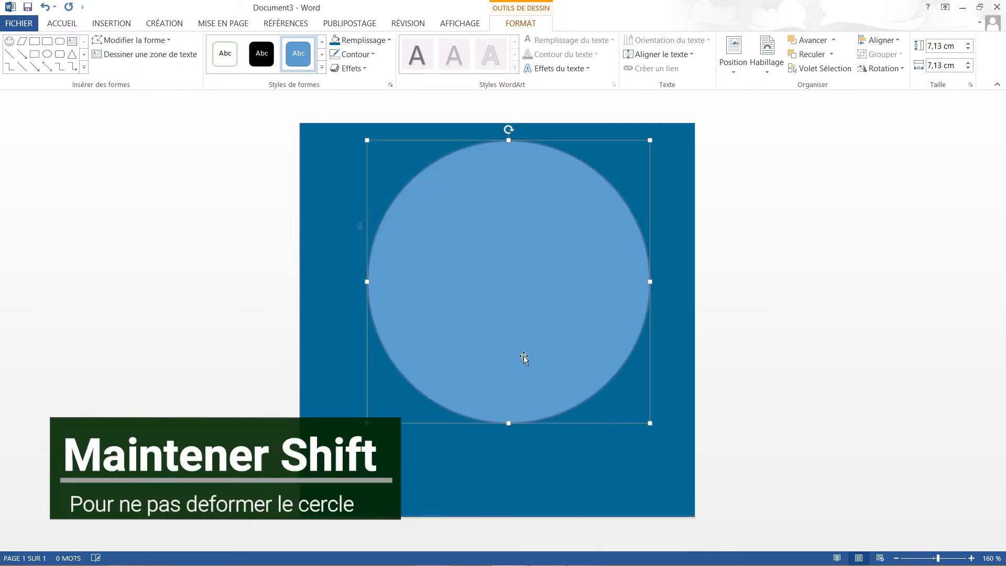
{"action": "left_click_drag", "start_coordinate": [523, 355], "coordinate": [460, 289]}
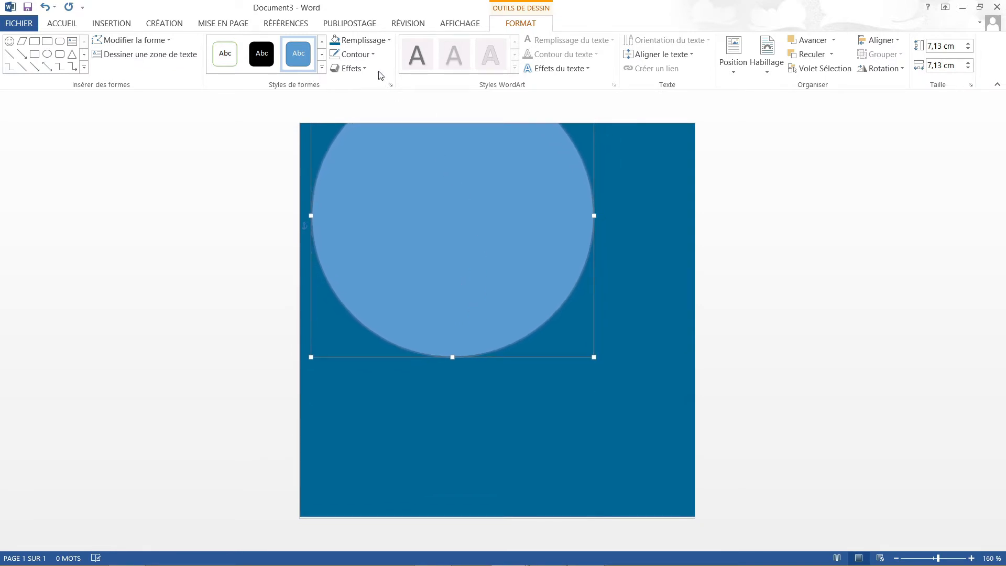
Step: Remove the large circle's outline and fill it with the recently used light blue
{"action": "left_click", "coordinate": [373, 54]}
{"action": "left_click", "coordinate": [348, 191]}
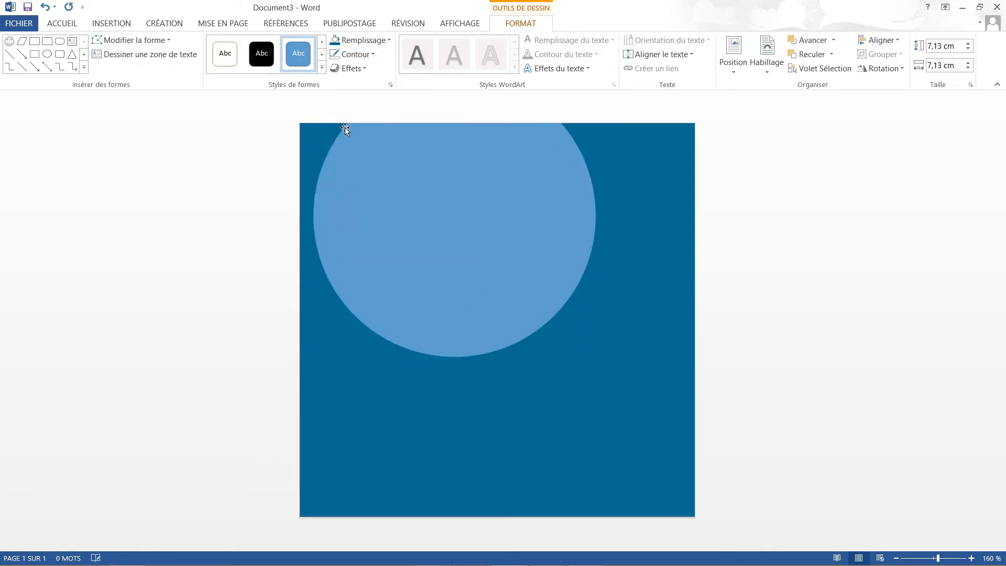
{"action": "left_click", "coordinate": [367, 40]}
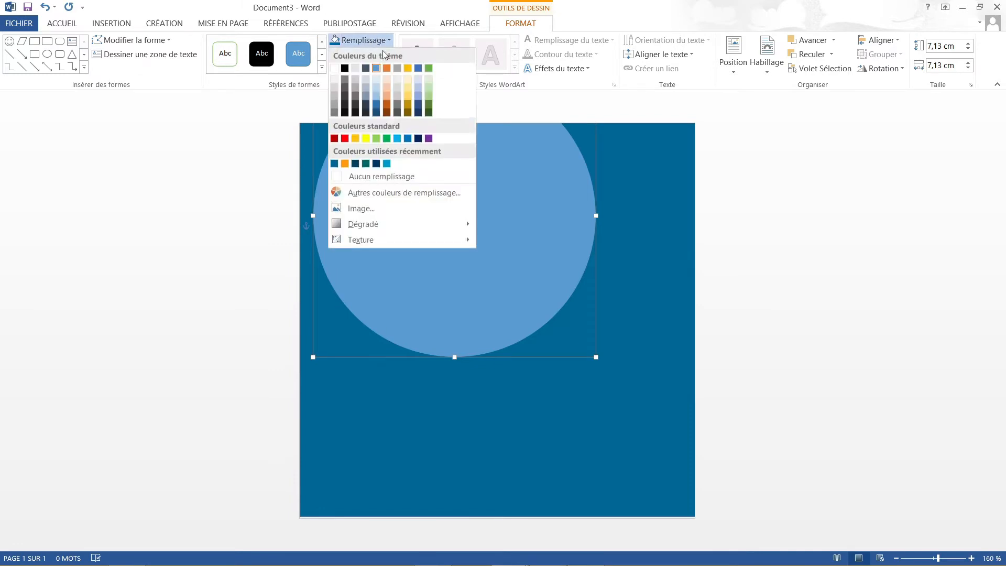
{"action": "left_click", "coordinate": [387, 164]}
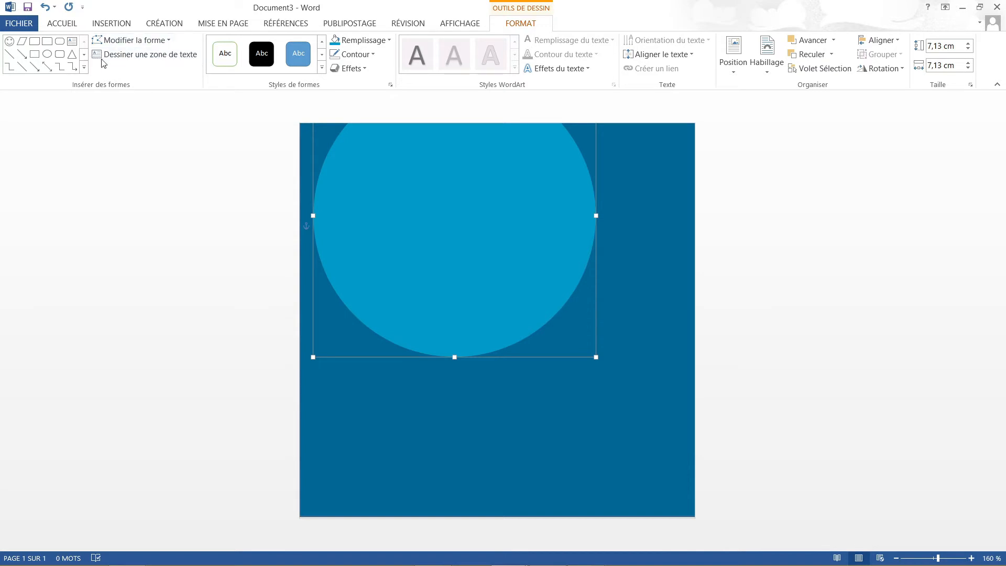
Step: Draw a parallelogram about 6.93 cm high and 10.07 cm wide, shifted partly beyond the page's left edge
{"action": "left_click", "coordinate": [84, 67]}
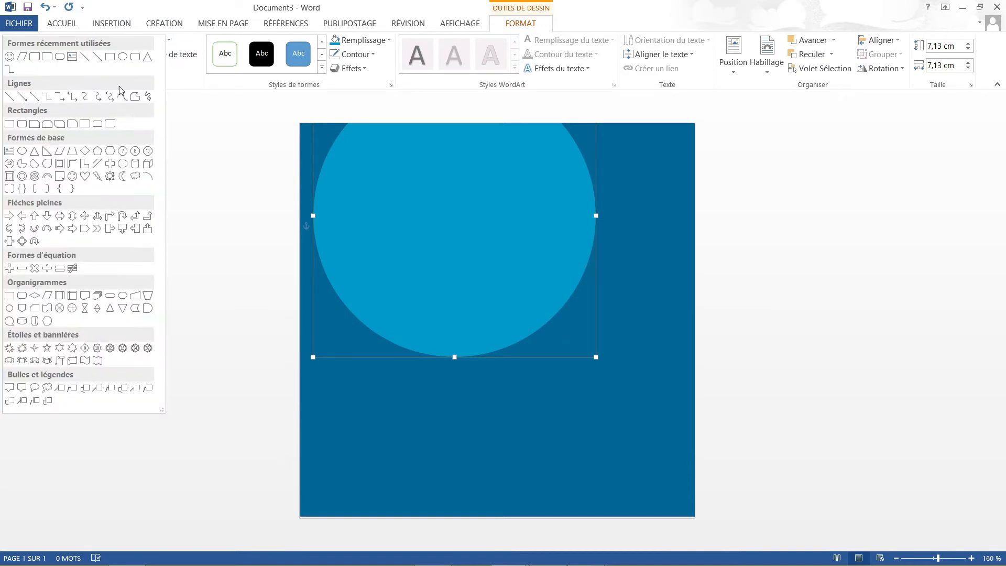
{"action": "left_click", "coordinate": [23, 58]}
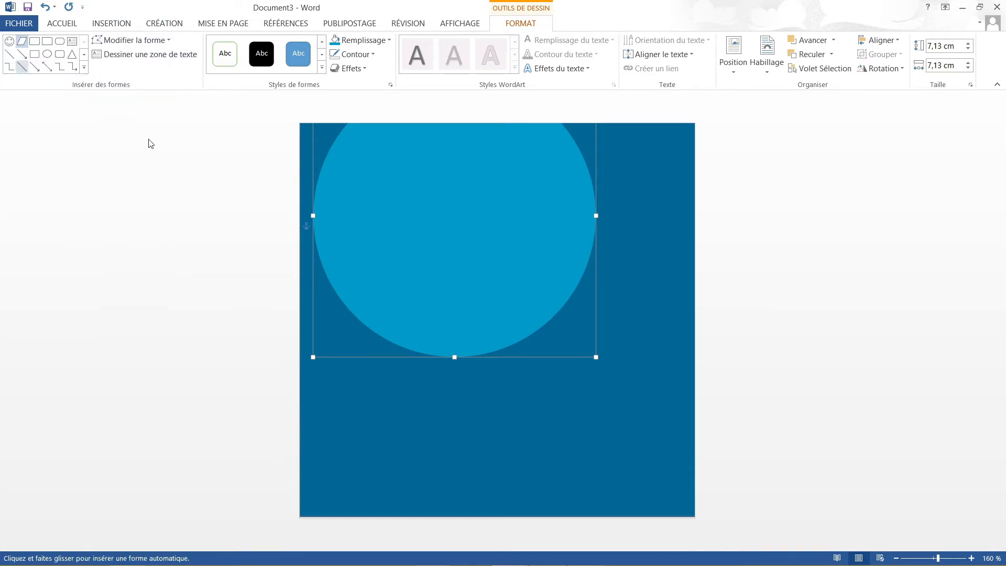
{"action": "mouse_move", "coordinate": [321, 176]}
{"action": "left_mouse_down"}
{"action": "mouse_move", "coordinate": [393, 250]}
{"action": "mouse_move", "coordinate": [582, 366]}
{"action": "mouse_move", "coordinate": [624, 425]}
{"action": "mouse_move", "coordinate": [688, 444]}
{"action": "mouse_move", "coordinate": [701, 472]}
{"action": "mouse_move", "coordinate": [721, 451]}
{"action": "left_mouse_up"}
{"action": "left_click_drag", "start_coordinate": [633, 419], "coordinate": [451, 418]}
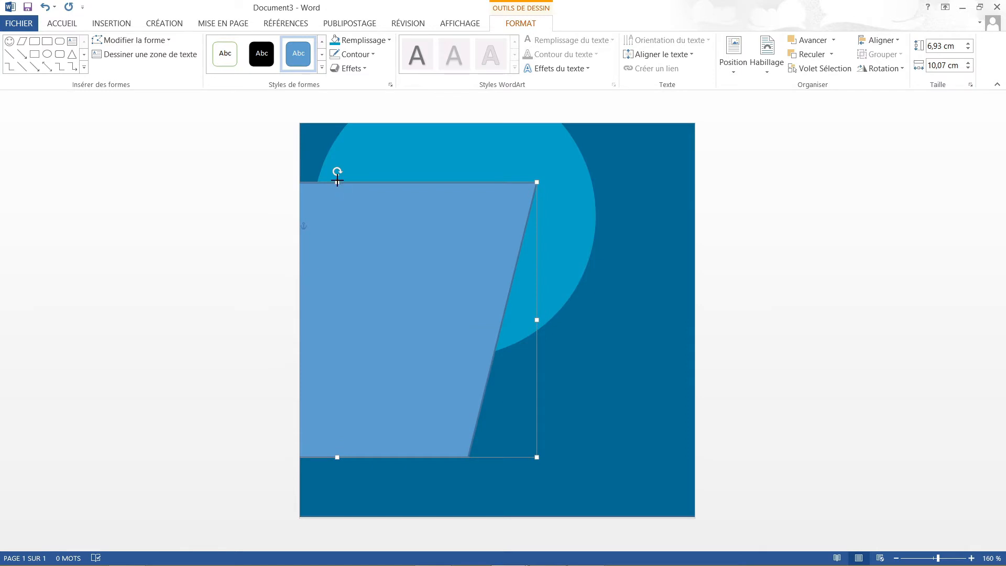
Step: Reduce the parallelogram's slant and place it so its left part extends beyond the page edge
{"action": "left_click_drag", "start_coordinate": [337, 180], "coordinate": [334, 182]}
{"action": "left_click_drag", "start_coordinate": [403, 402], "coordinate": [522, 404]}
{"action": "left_click_drag", "start_coordinate": [325, 184], "coordinate": [294, 195]}
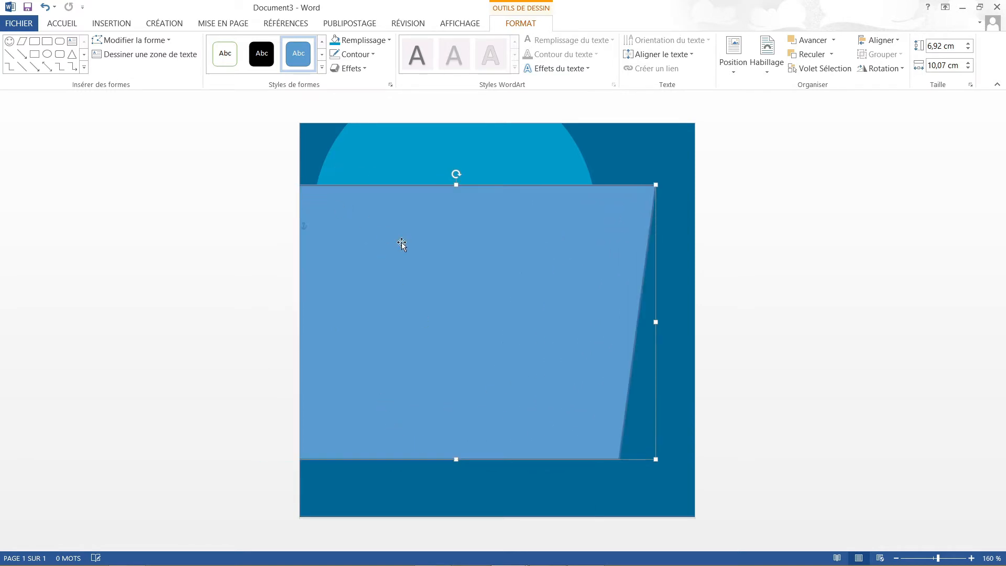
{"action": "left_click_drag", "start_coordinate": [402, 243], "coordinate": [368, 300]}
Step: Remove the parallelogram's outline and fill it with white
{"action": "left_click", "coordinate": [361, 54]}
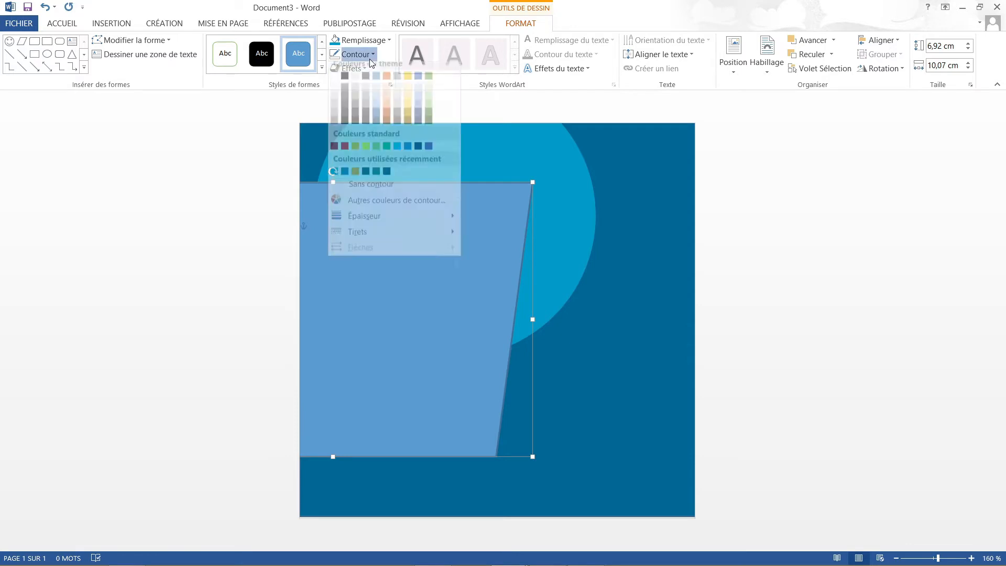
{"action": "left_click", "coordinate": [357, 190]}
{"action": "left_click", "coordinate": [348, 40]}
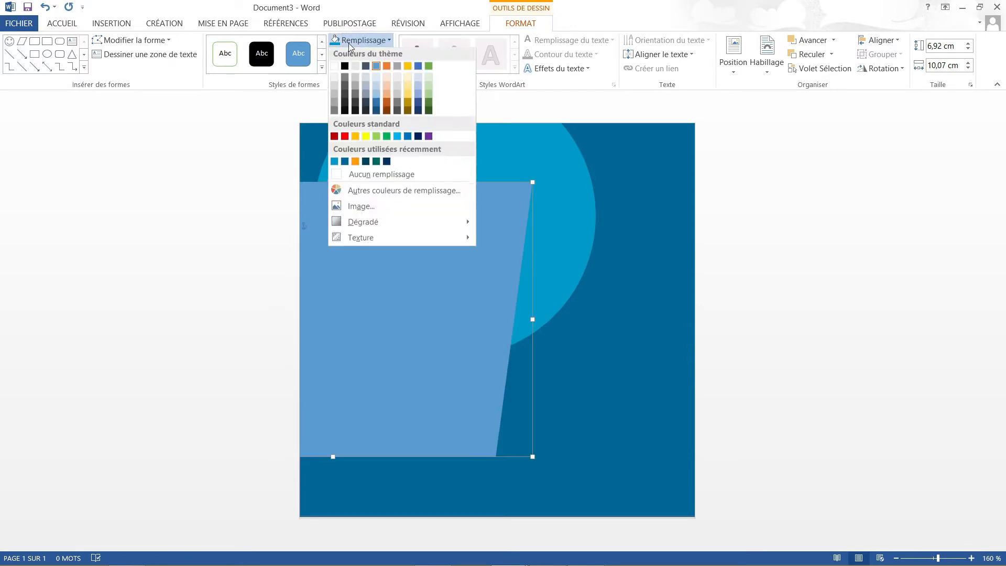
{"action": "left_click", "coordinate": [334, 68]}
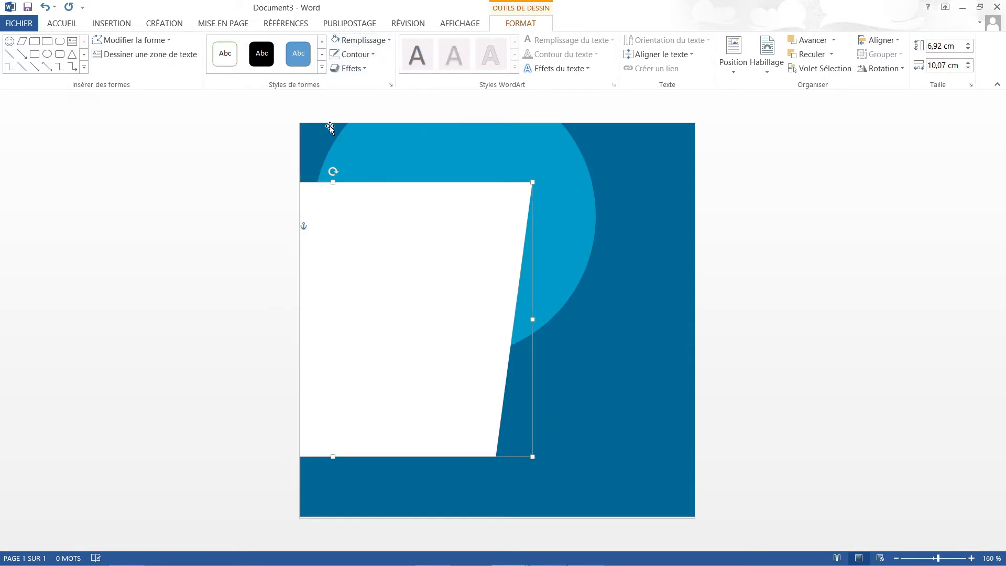
Step: Draw a circle about 2.58 cm in diameter near the page's upper right, without an outline and filled with white
{"action": "left_click", "coordinate": [47, 54]}
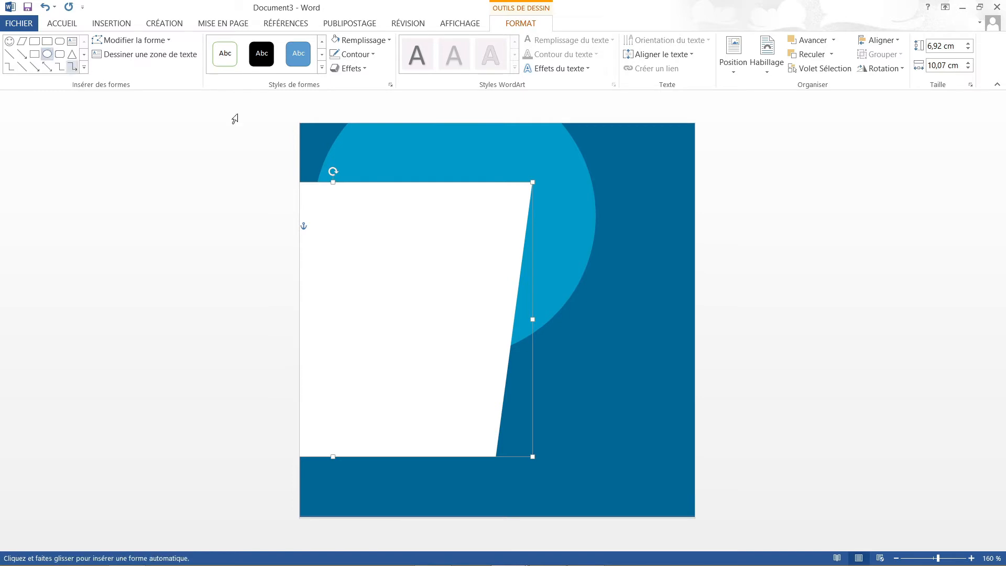
{"action": "left_click_drag", "start_coordinate": [556, 155], "coordinate": [619, 242]}
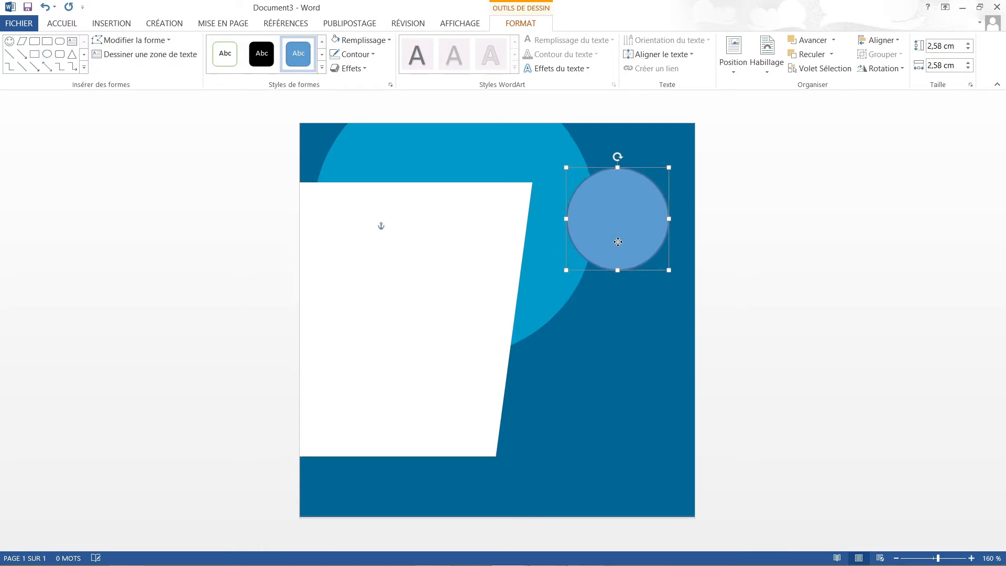
{"action": "left_click", "coordinate": [354, 54]}
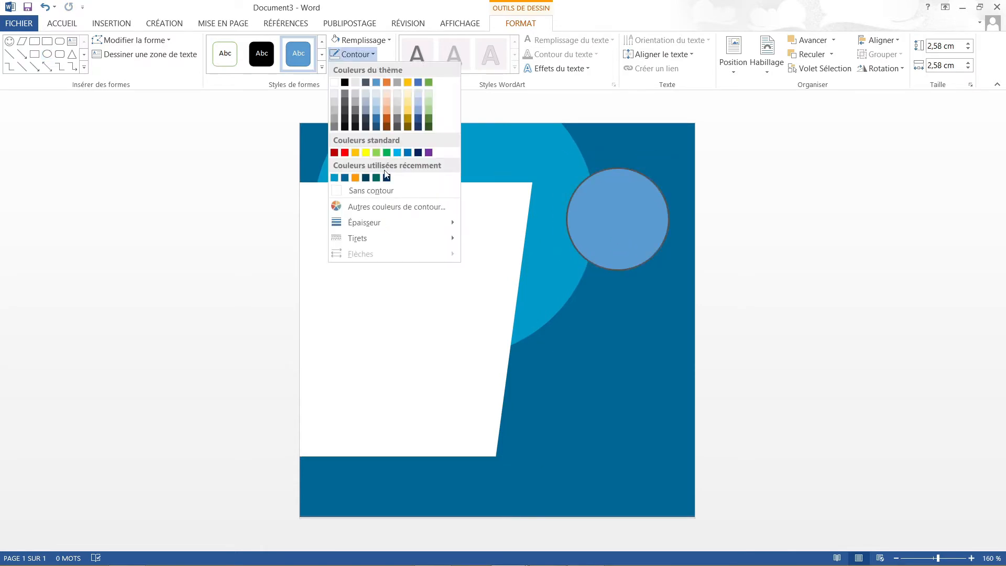
{"action": "left_click", "coordinate": [366, 193]}
{"action": "left_click", "coordinate": [362, 39]}
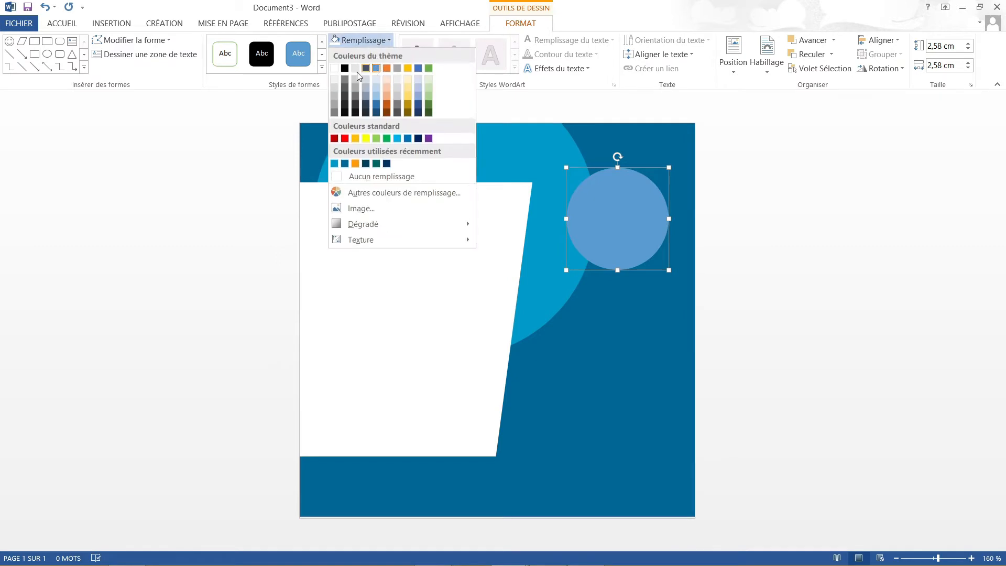
{"action": "left_click", "coordinate": [334, 69]}
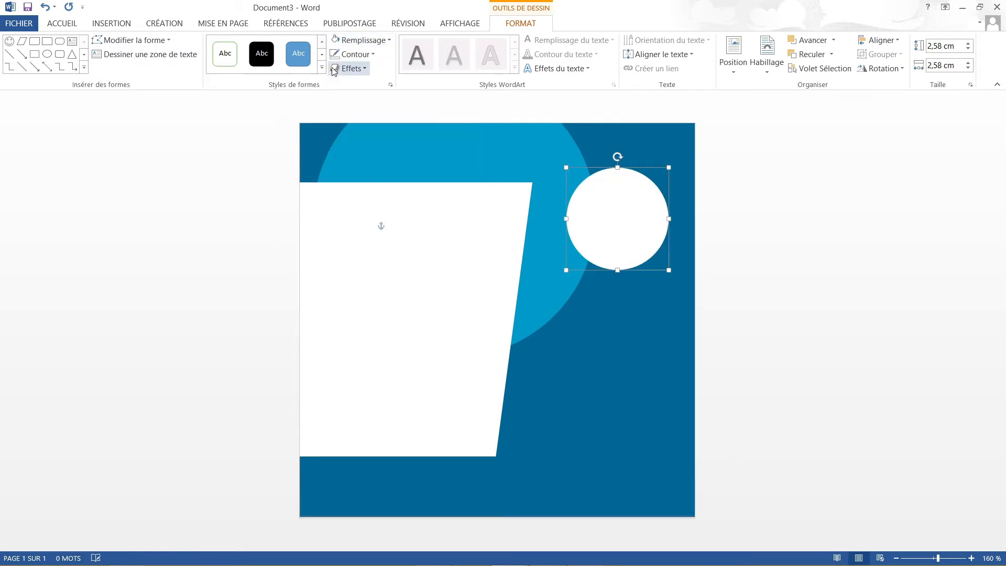
Step: Apply a preset outer shadow falling to the lower right of the small white circle and increase its blur
{"action": "right_click", "coordinate": [619, 188]}
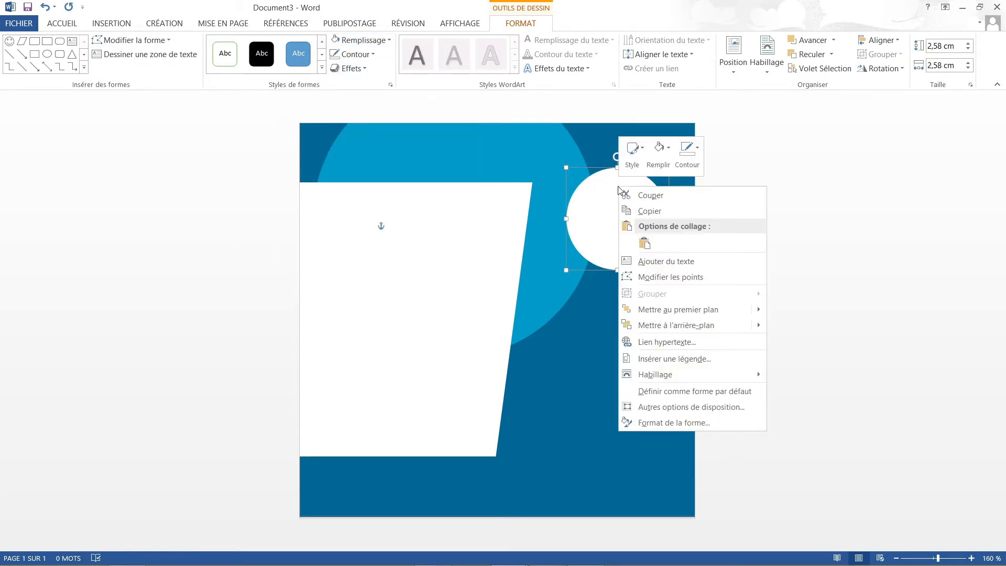
{"action": "left_click", "coordinate": [658, 422]}
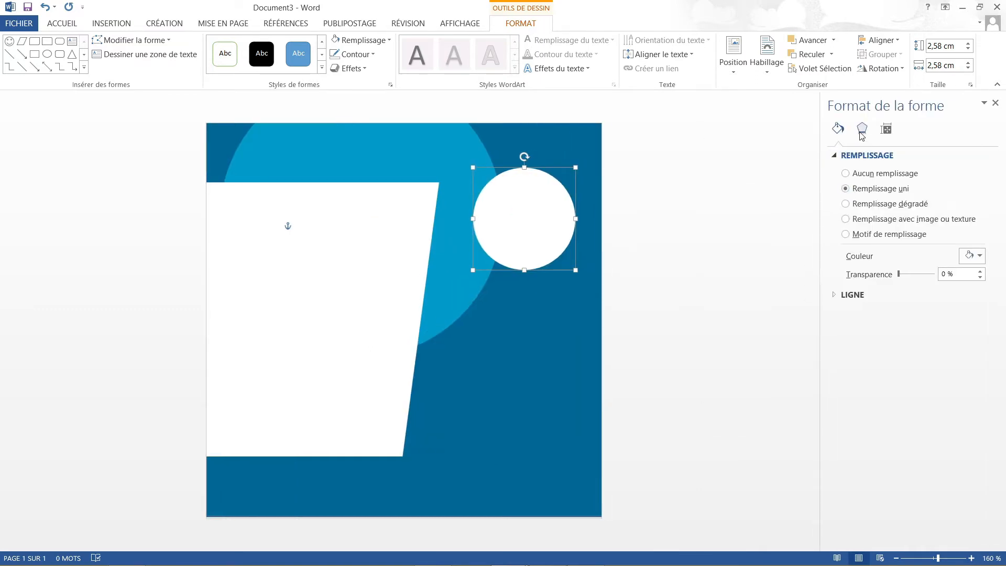
{"action": "left_click", "coordinate": [861, 130]}
{"action": "left_click", "coordinate": [856, 155]}
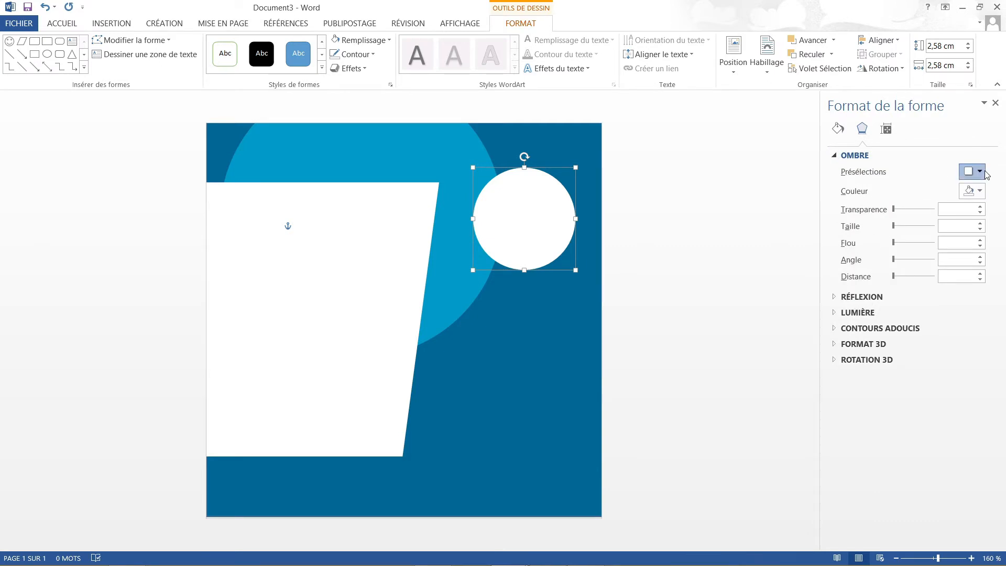
{"action": "left_click", "coordinate": [971, 171]}
{"action": "left_click", "coordinate": [901, 263]}
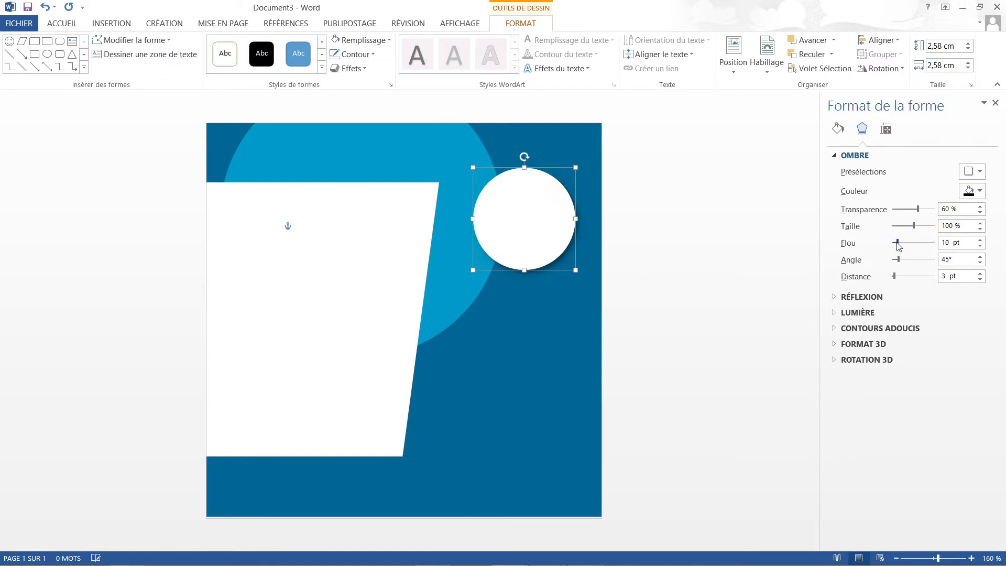
{"action": "left_click", "coordinate": [667, 212]}
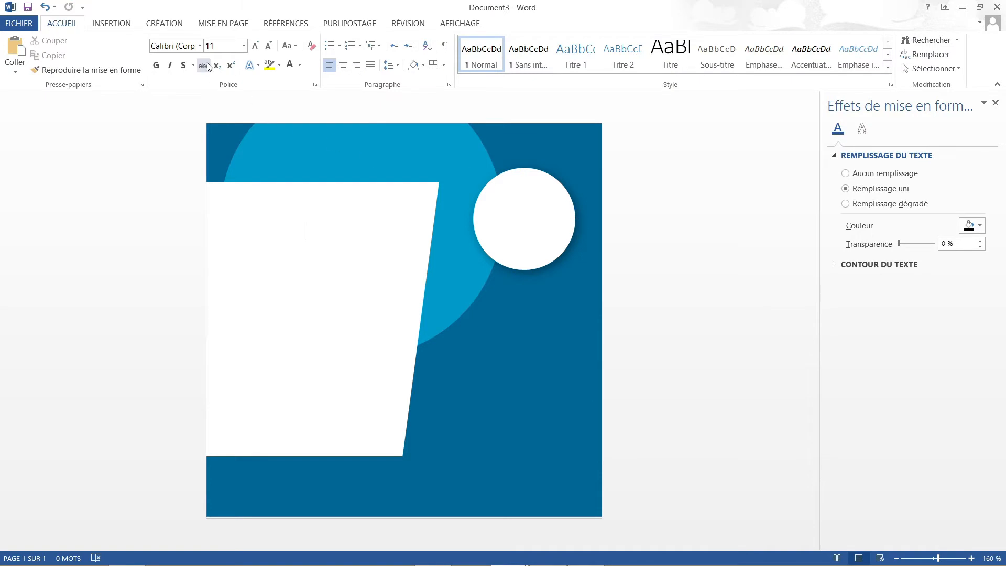
Step: Draw a rounded rectangle about 4.34 cm high below the white circle, fully round its corners and widen it to about 10.5 cm
{"action": "left_click", "coordinate": [116, 24]}
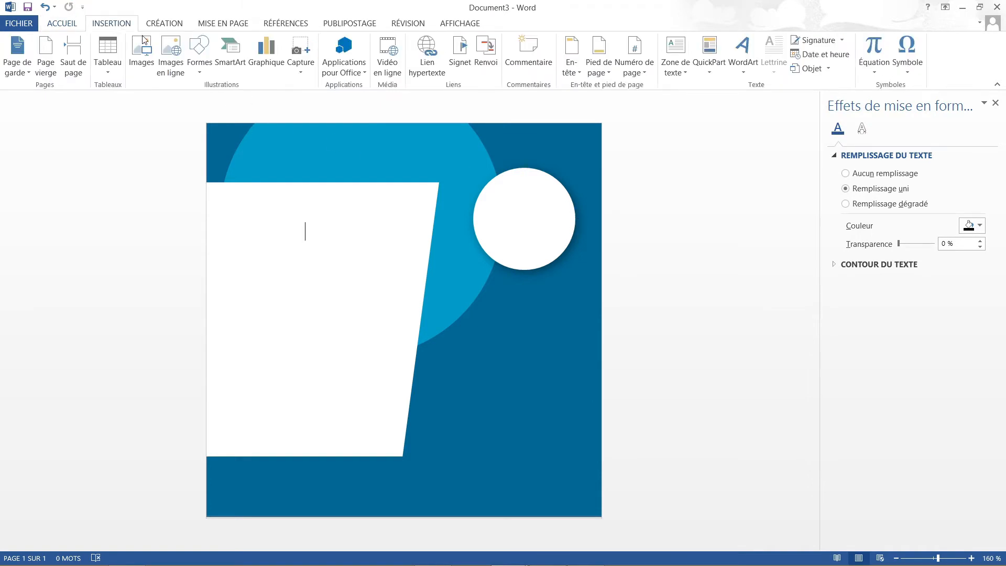
{"action": "left_click", "coordinate": [203, 74]}
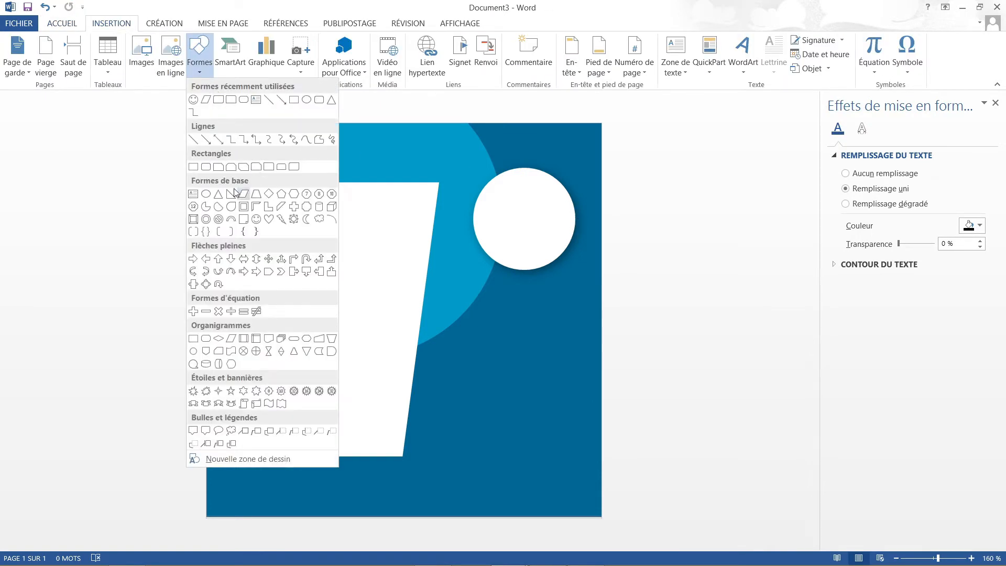
{"action": "left_click", "coordinate": [208, 168]}
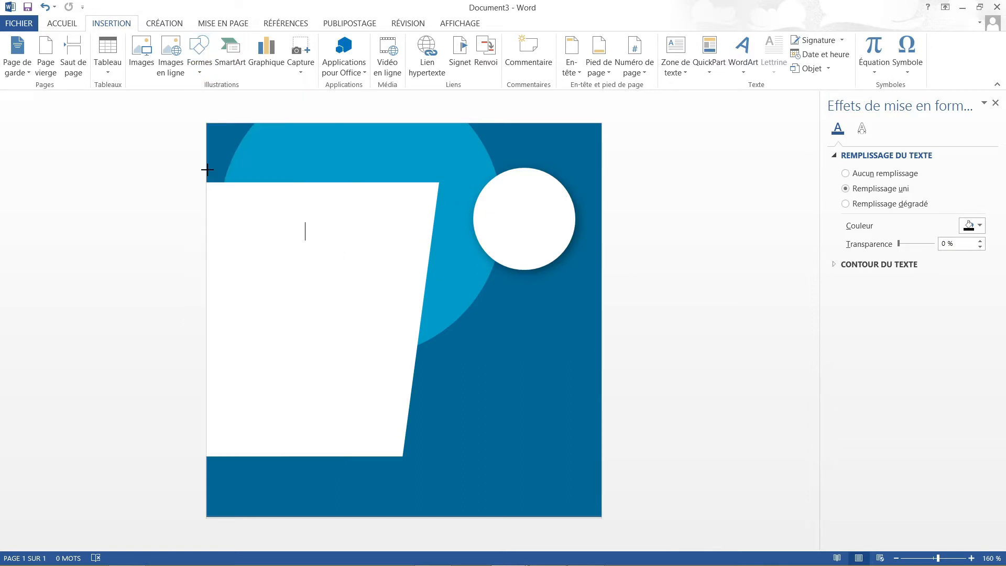
{"action": "left_click_drag", "start_coordinate": [368, 276], "coordinate": [676, 440]}
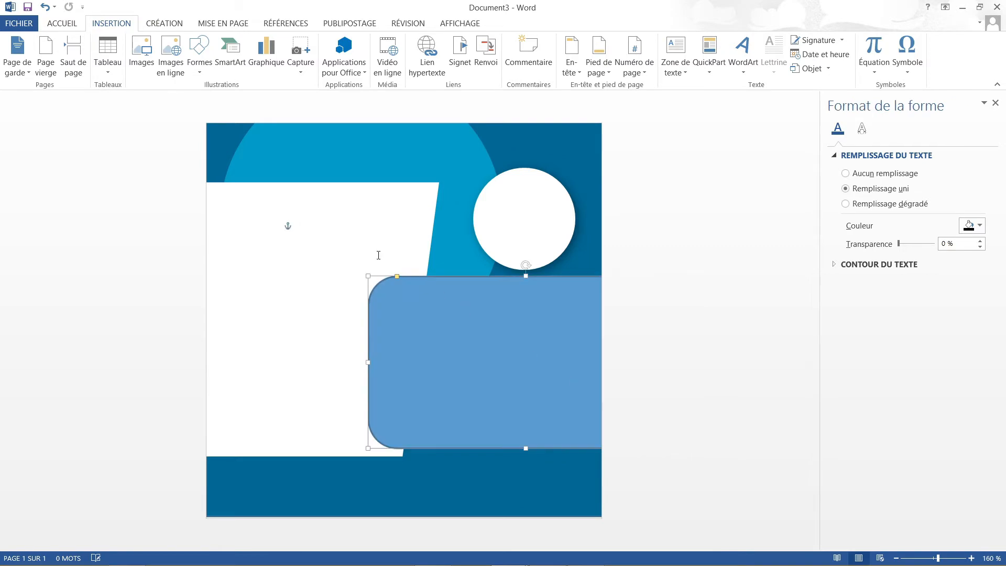
{"action": "left_click_drag", "start_coordinate": [400, 277], "coordinate": [457, 282]}
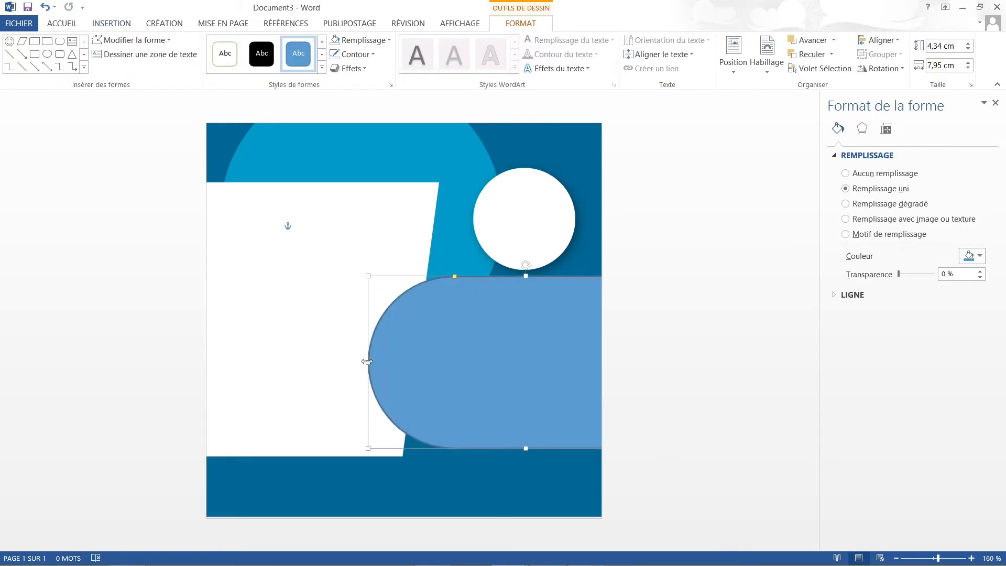
{"action": "left_click_drag", "start_coordinate": [367, 362], "coordinate": [267, 358]}
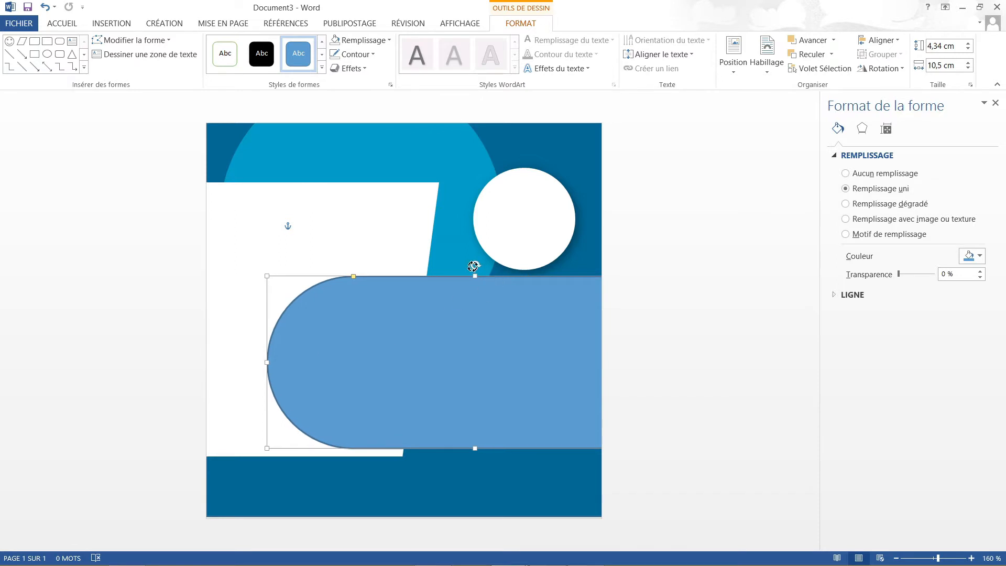
Step: Rotate the rounded shape clockwise, increase its height to about 5.37 cm and position it across the page's lower-right corner
{"action": "left_click_drag", "start_coordinate": [485, 265], "coordinate": [535, 290]}
{"action": "left_click_drag", "start_coordinate": [478, 373], "coordinate": [497, 376]}
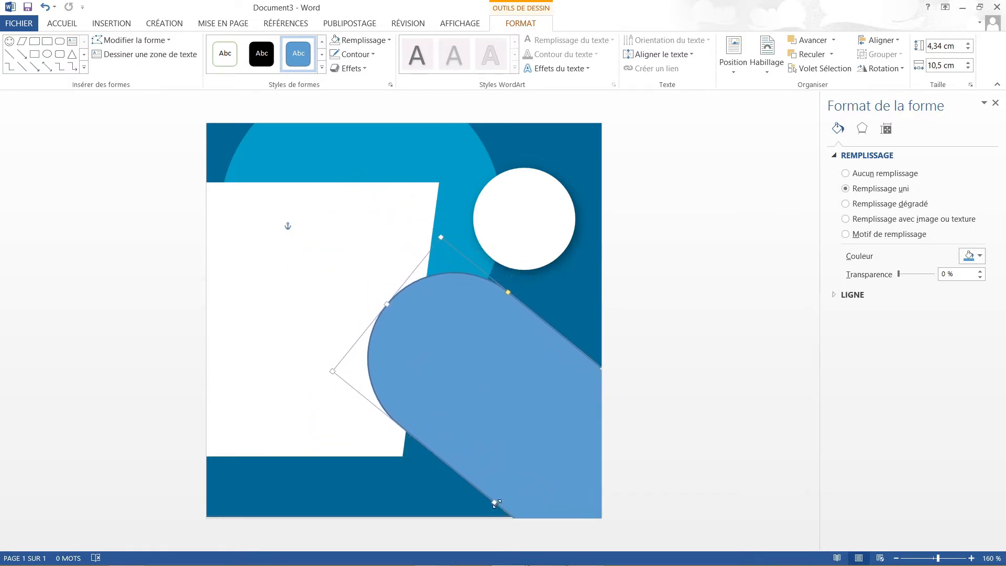
{"action": "left_click_drag", "start_coordinate": [487, 505], "coordinate": [452, 520]}
{"action": "left_click_drag", "start_coordinate": [496, 448], "coordinate": [505, 453]}
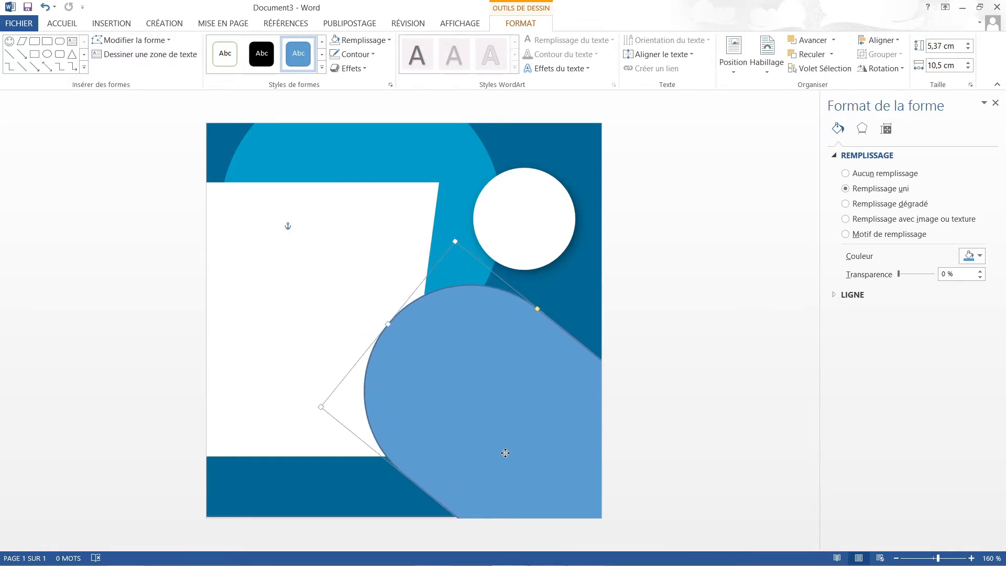
Step: Fill the rotated rounded shape with very dark blue, remove its outline and set its fill transparency to 31 %
{"action": "left_click", "coordinate": [362, 40]}
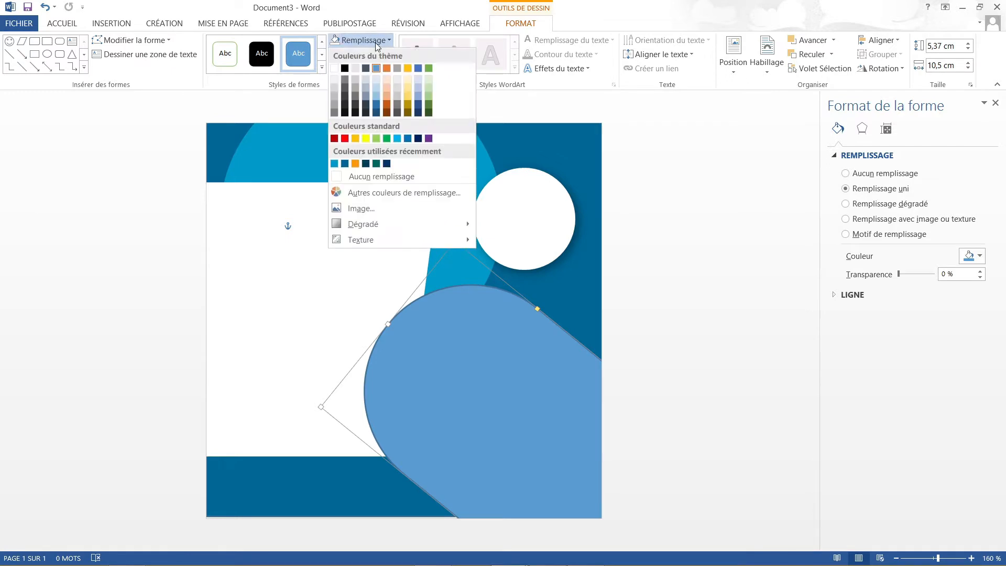
{"action": "left_click", "coordinate": [366, 163]}
{"action": "left_click", "coordinate": [372, 45]}
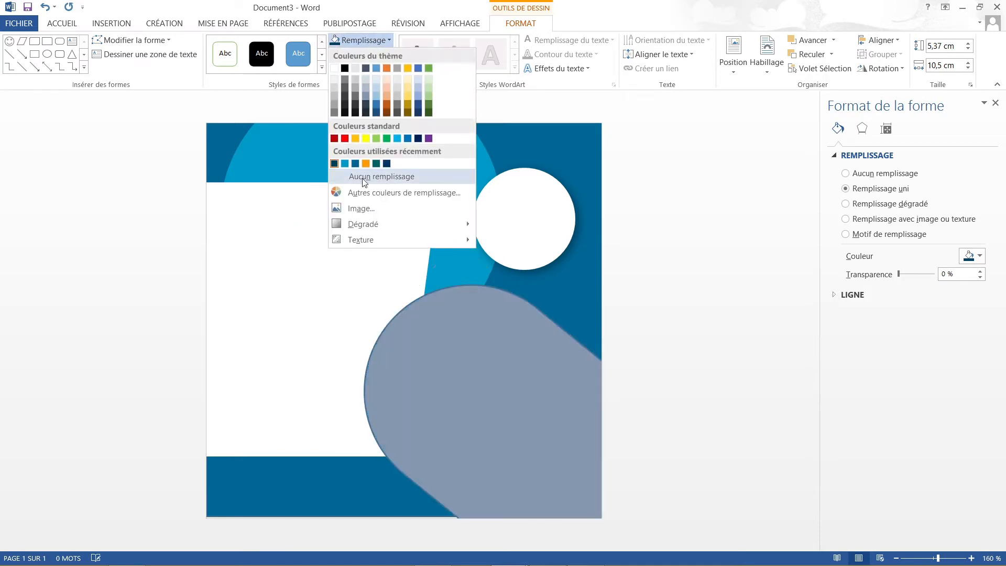
{"action": "left_click", "coordinate": [365, 42]}
{"action": "left_click", "coordinate": [355, 54]}
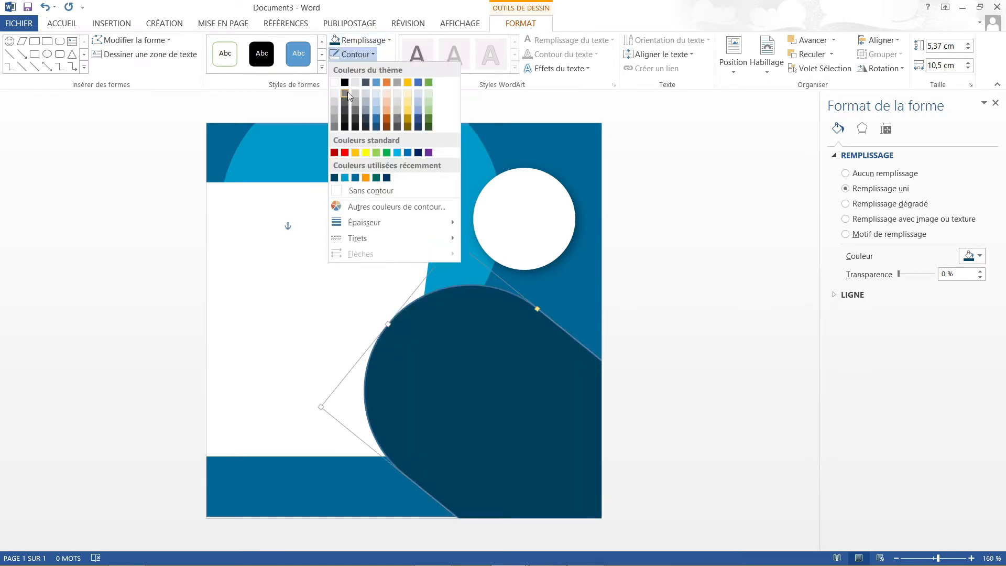
{"action": "left_click", "coordinate": [353, 191]}
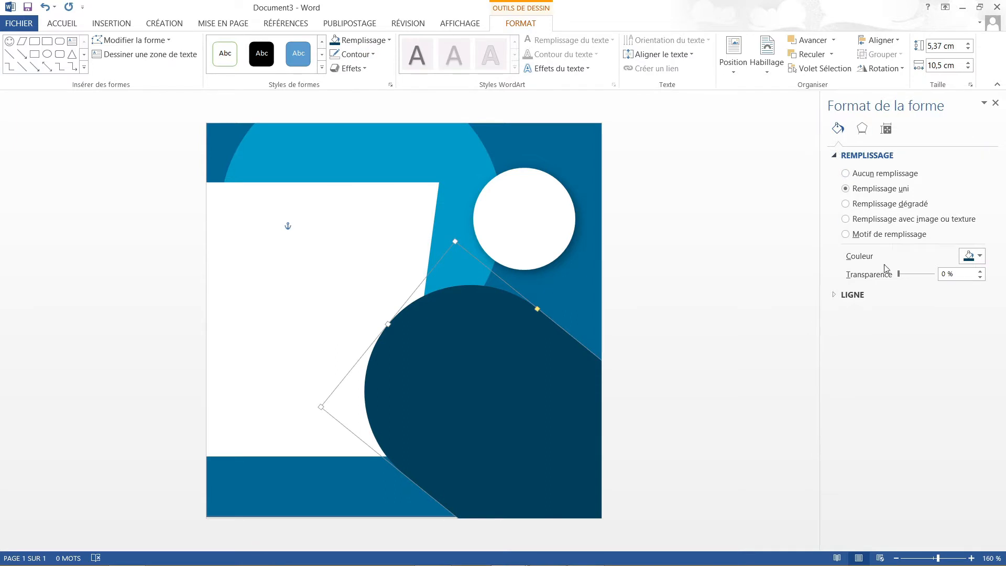
{"action": "left_click_drag", "start_coordinate": [899, 275], "coordinate": [910, 273]}
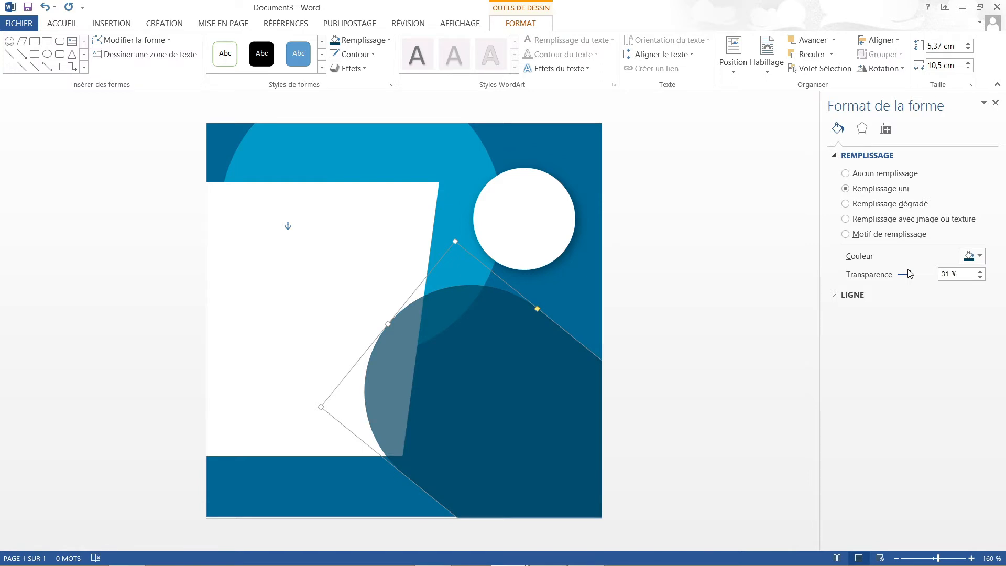
Step: Send the dark rounded shape to the back, and bring it forward so it sits just above the blue background
{"action": "right_click", "coordinate": [501, 353]}
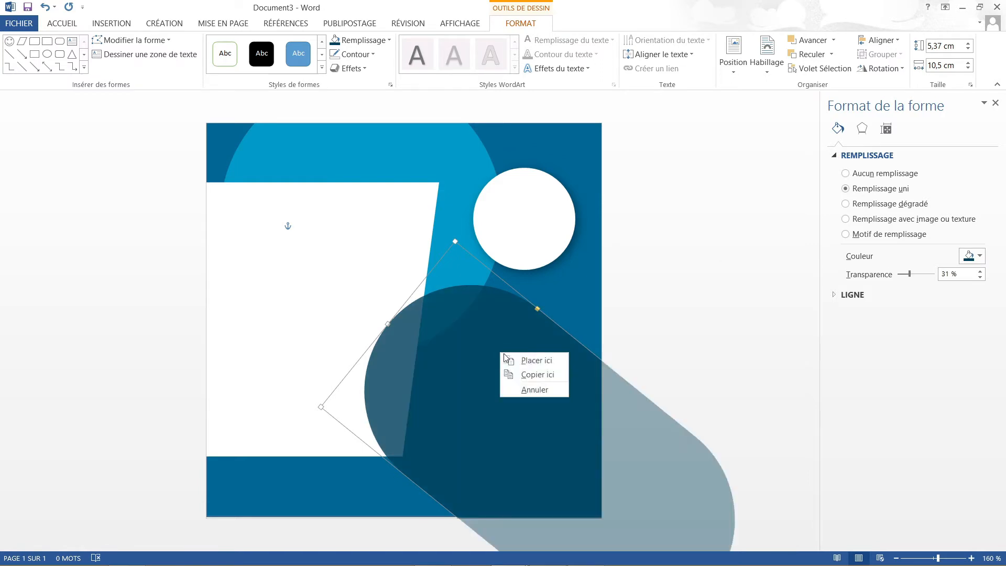
{"action": "left_click", "coordinate": [472, 347]}
{"action": "left_click", "coordinate": [831, 54]}
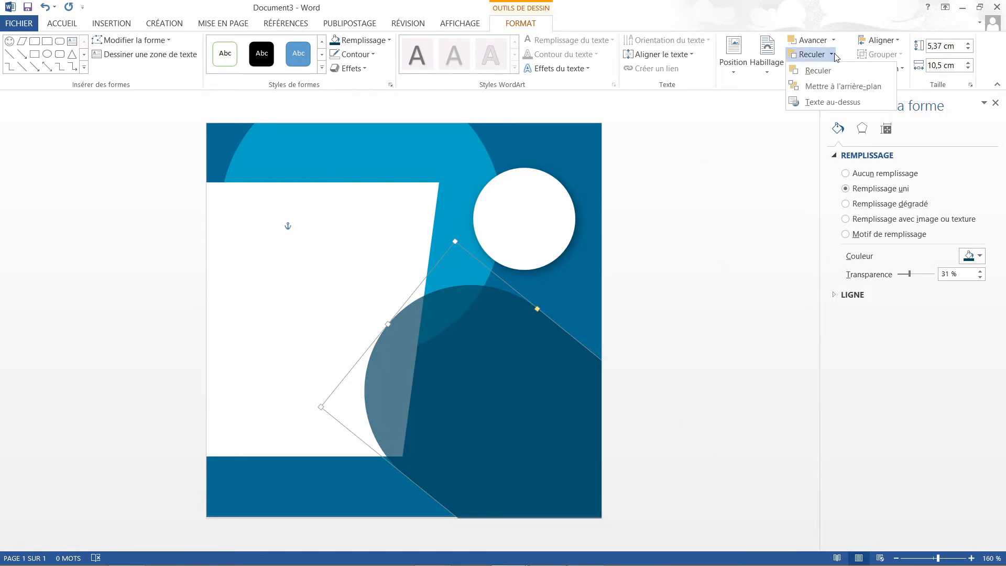
{"action": "left_click", "coordinate": [819, 87]}
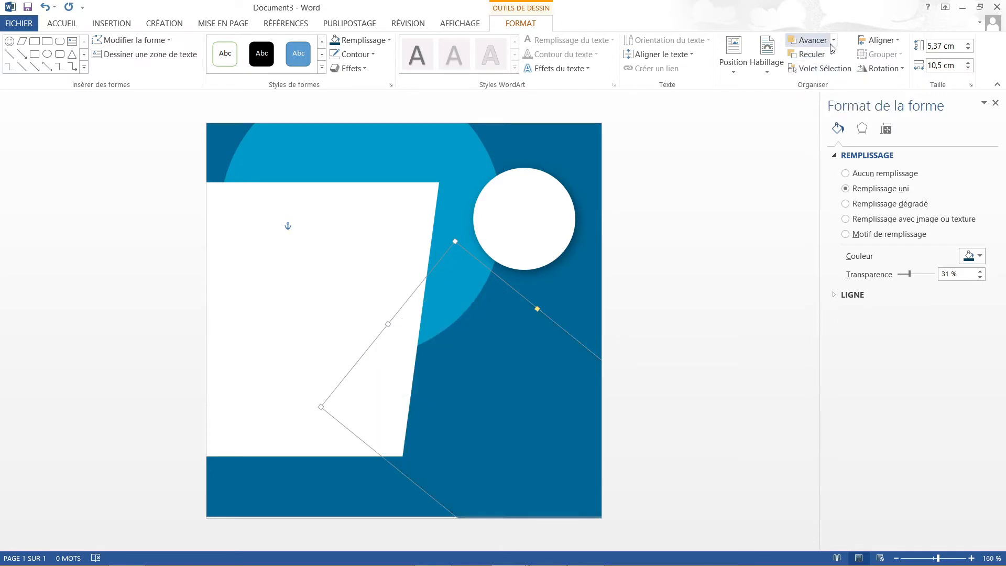
{"action": "left_click", "coordinate": [831, 40]}
{"action": "left_click", "coordinate": [818, 60]}
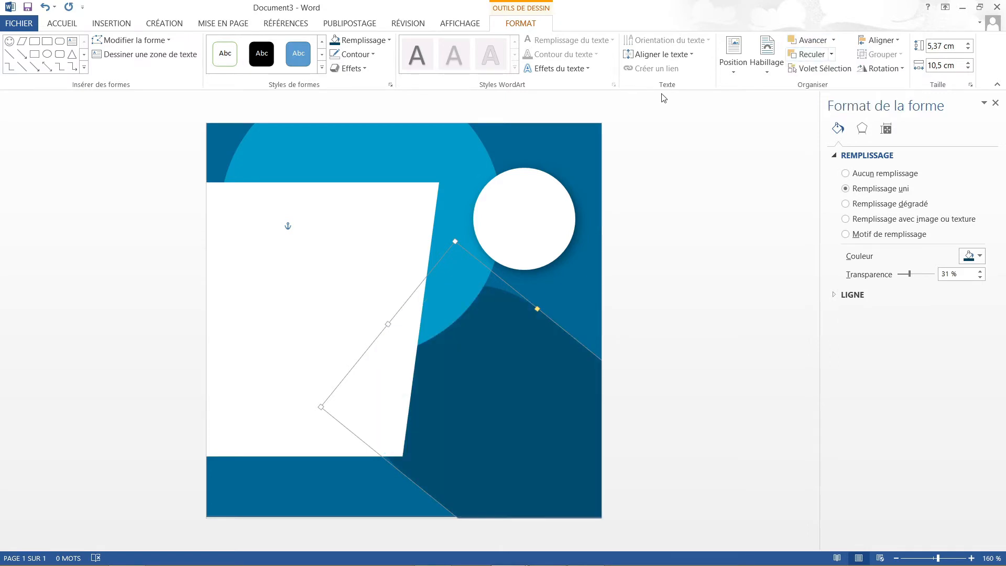
Step: Draw a rounded rectangle about 1.72 cm high and 5.13 cm wide near the page's lower left and round its corners more
{"action": "left_click", "coordinate": [373, 275]}
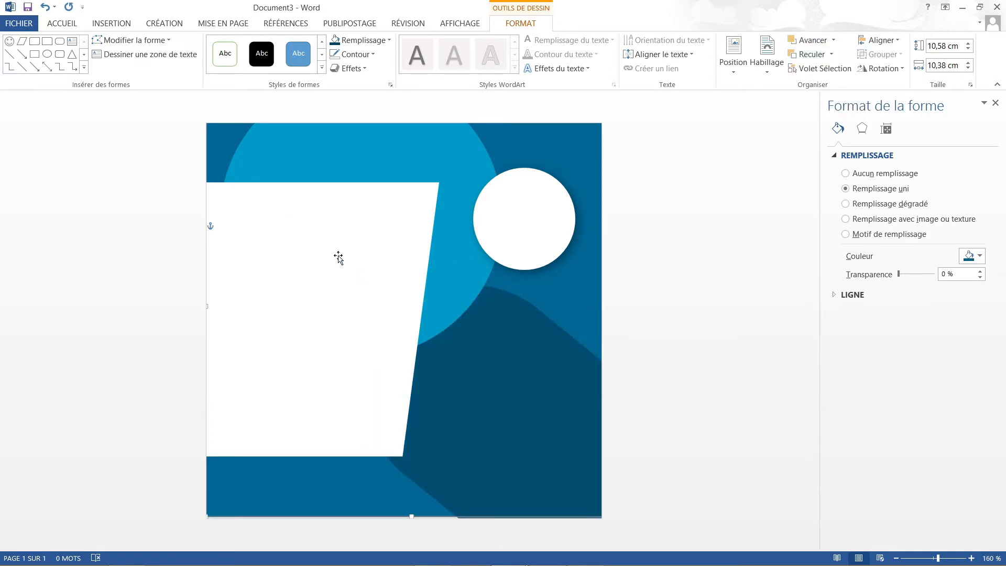
{"action": "left_click", "coordinate": [84, 67]}
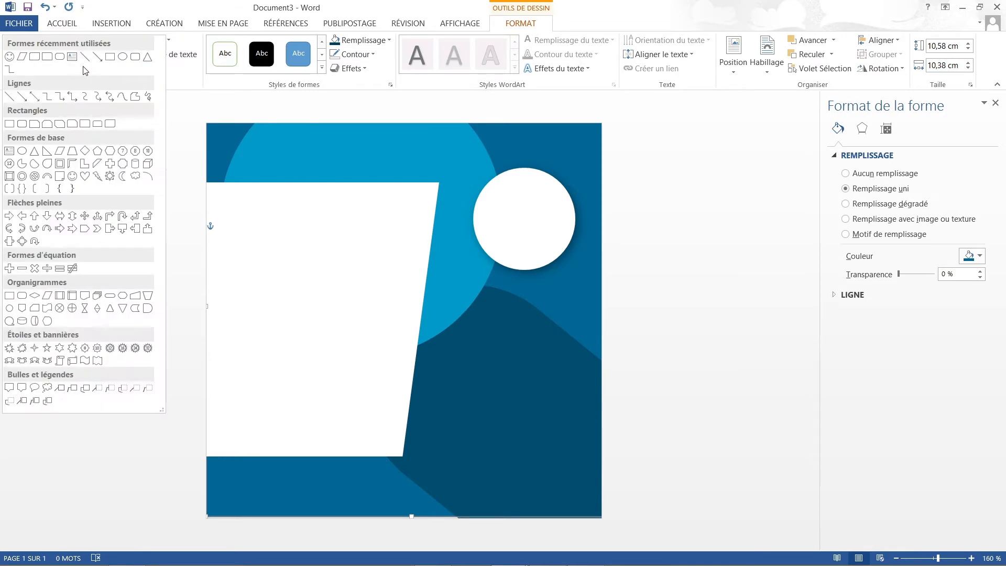
{"action": "left_click", "coordinate": [23, 125]}
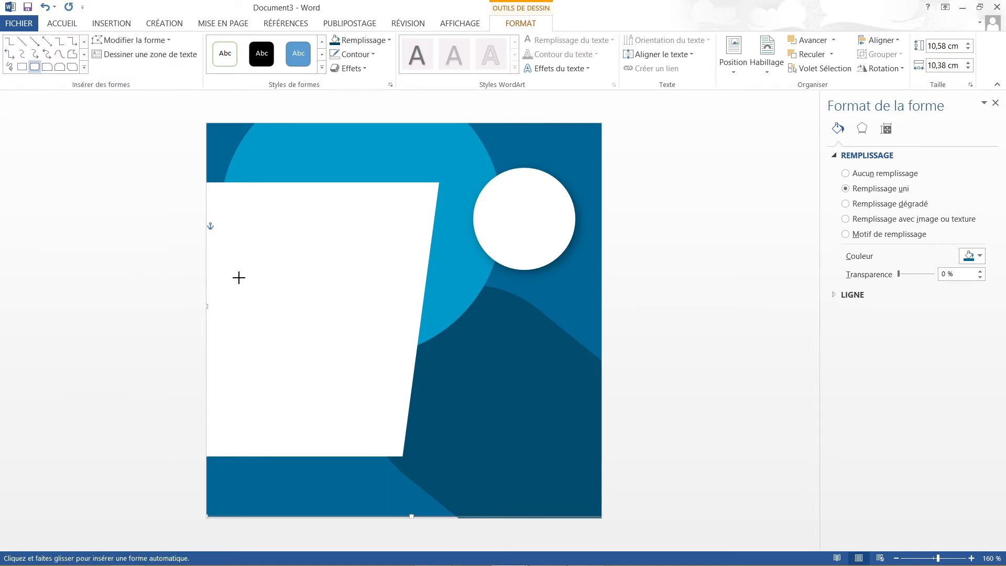
{"action": "left_click_drag", "start_coordinate": [219, 429], "coordinate": [422, 497]}
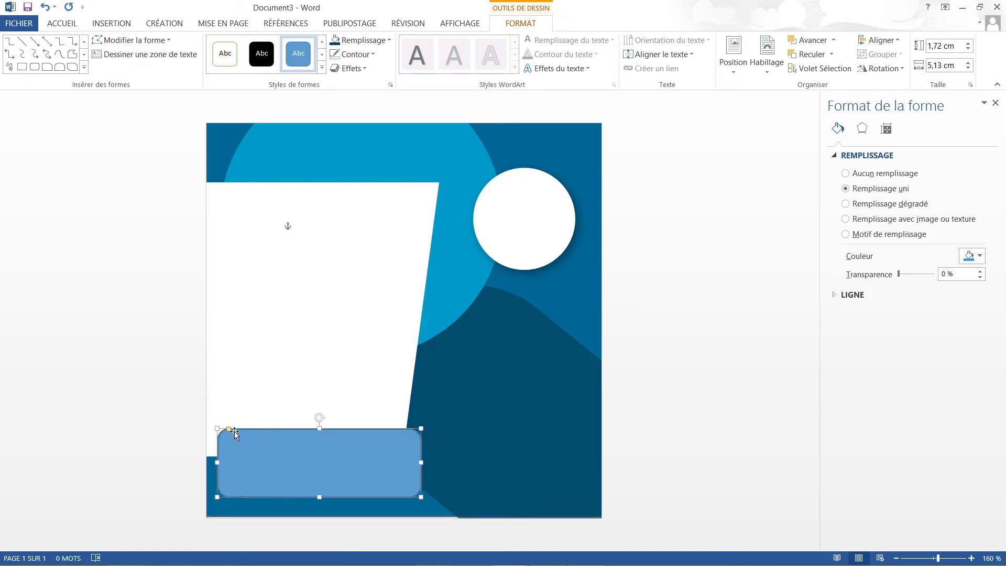
{"action": "left_click_drag", "start_coordinate": [232, 431], "coordinate": [216, 458]}
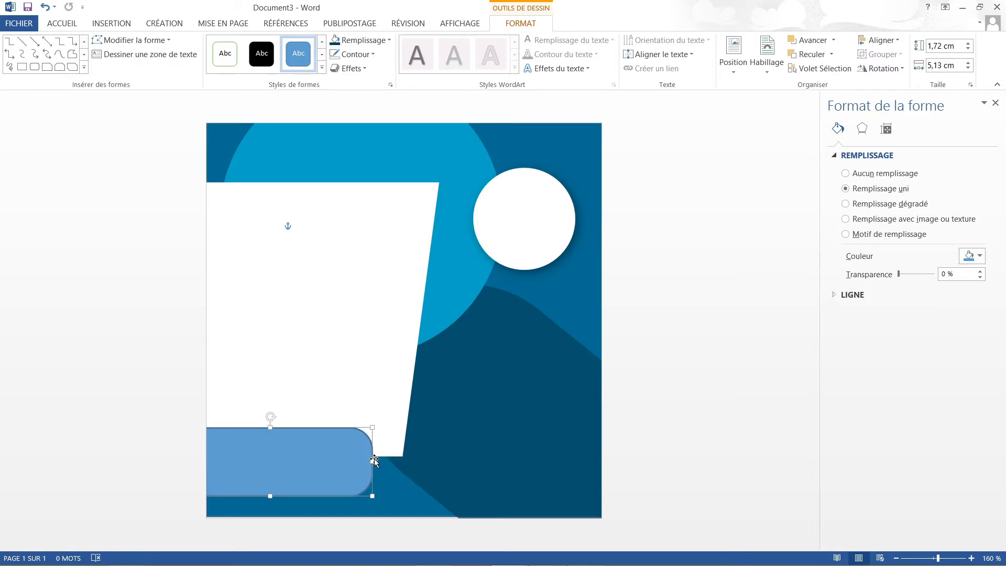
Step: Resize the lower-left rounded bar to about 1.19 cm by 5.17 cm and position it across the white parallelogram's lower edge
{"action": "left_click_drag", "start_coordinate": [372, 460], "coordinate": [375, 461]}
{"action": "left_click_drag", "start_coordinate": [270, 428], "coordinate": [271, 441]}
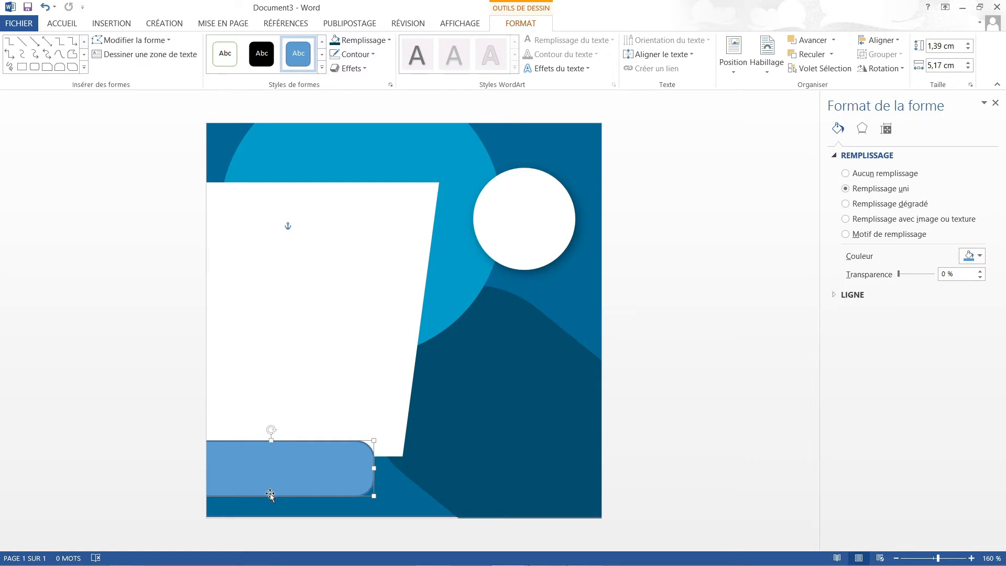
{"action": "left_click_drag", "start_coordinate": [270, 495], "coordinate": [270, 481]}
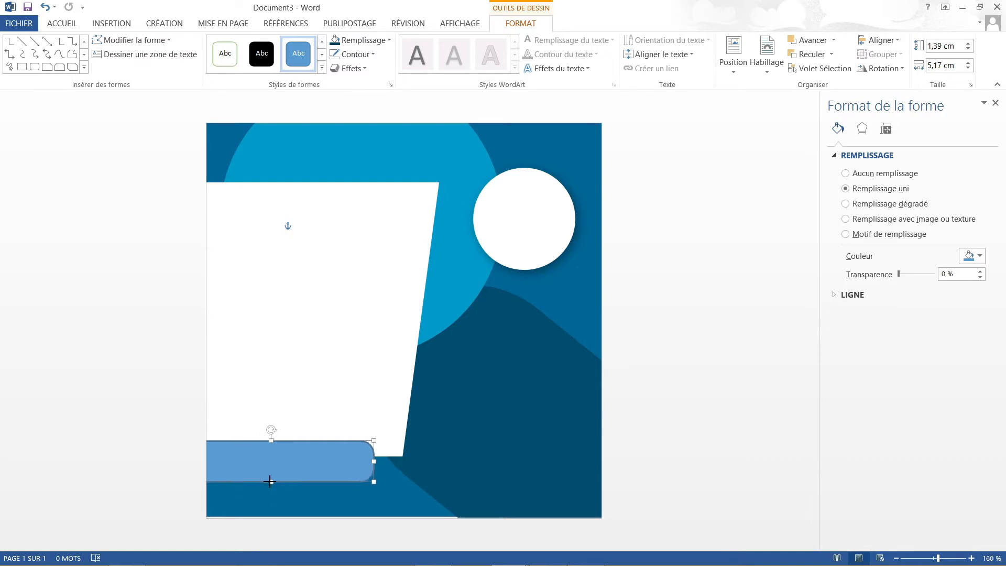
{"action": "key", "text": "Up"}
{"action": "key", "text": "Up"}
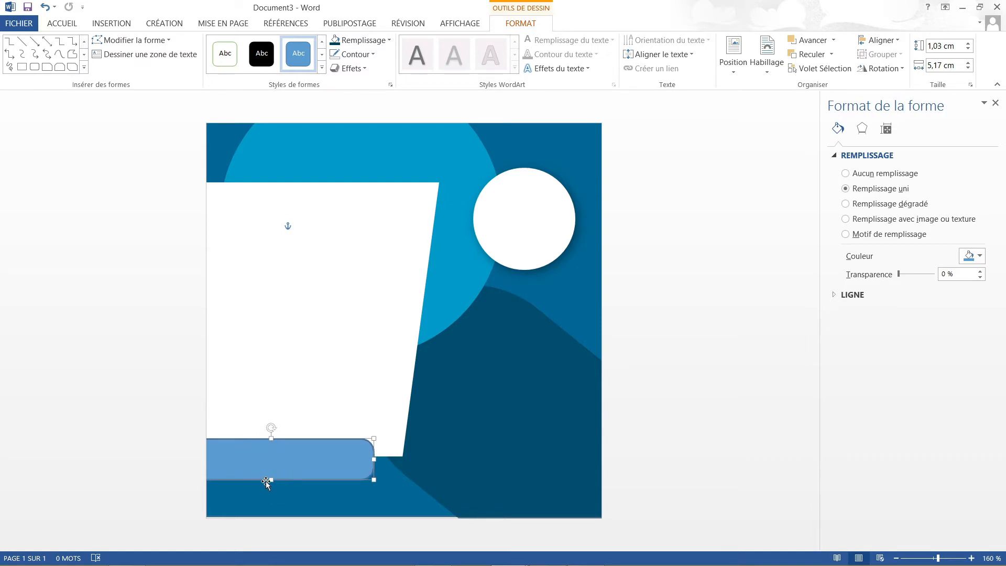
{"action": "left_click_drag", "start_coordinate": [271, 484], "coordinate": [278, 470]}
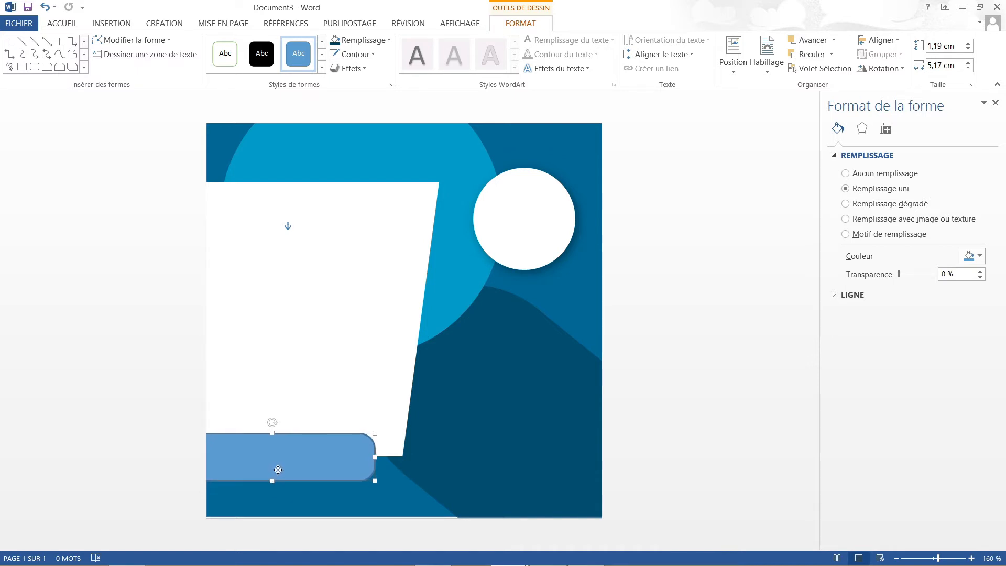
Step: Remove the outline of the lower-left rounded bar and fill it with orange
{"action": "left_click", "coordinate": [375, 58]}
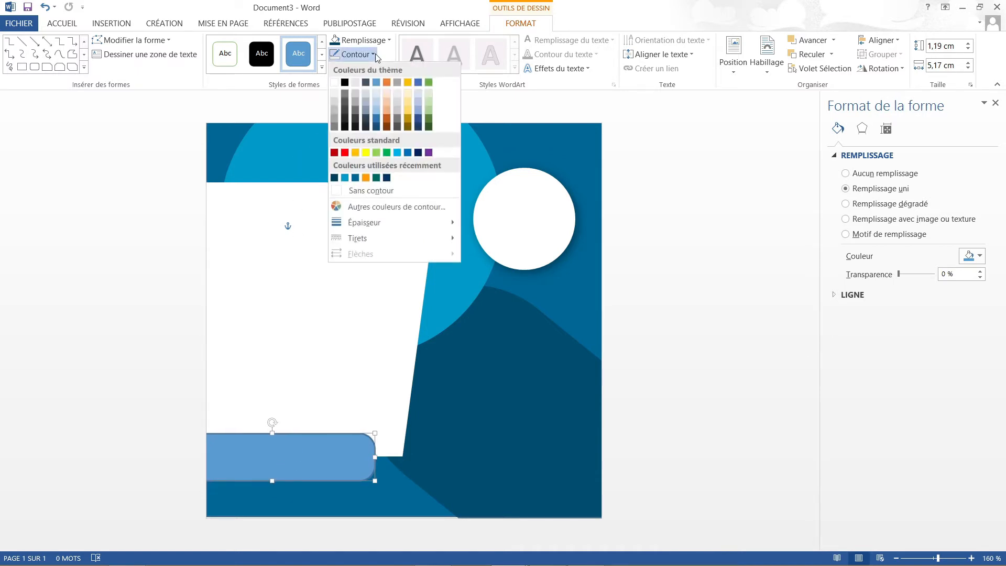
{"action": "left_click", "coordinate": [362, 191]}
{"action": "left_click", "coordinate": [381, 43]}
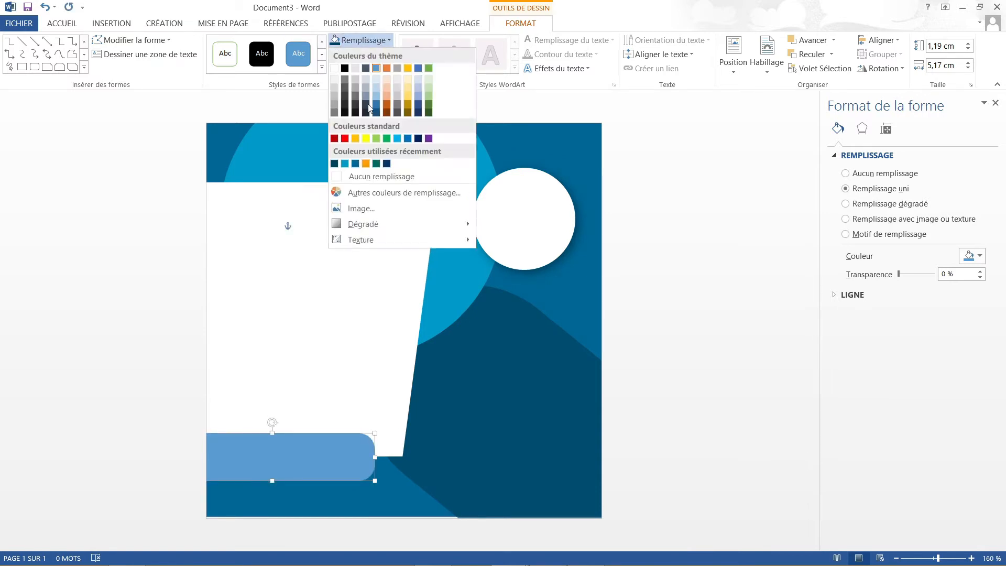
{"action": "left_click", "coordinate": [366, 164]}
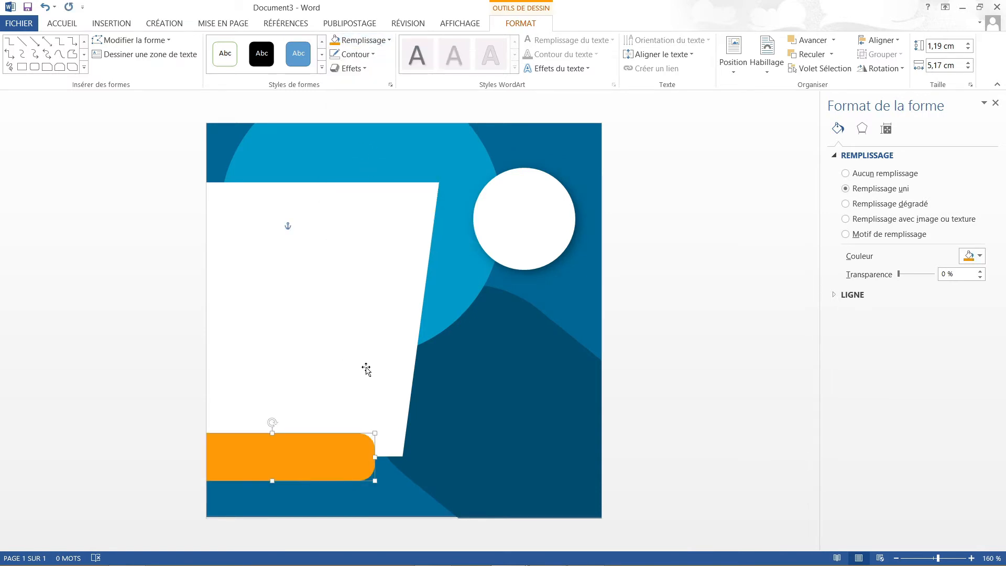
Step: Apply the preset outer shadow falling to the lower right of the orange bar
{"action": "left_click", "coordinate": [867, 131]}
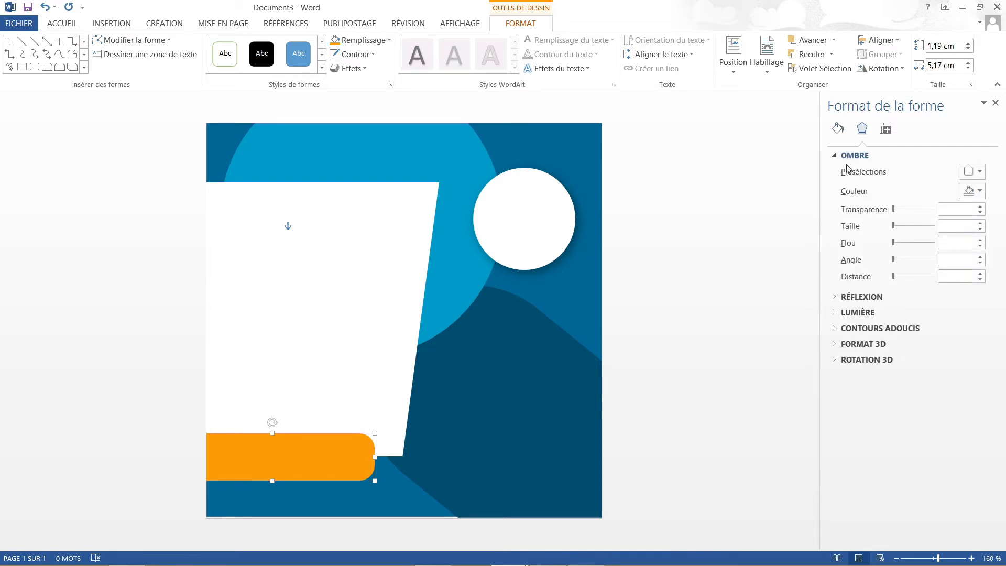
{"action": "left_click", "coordinate": [982, 174]}
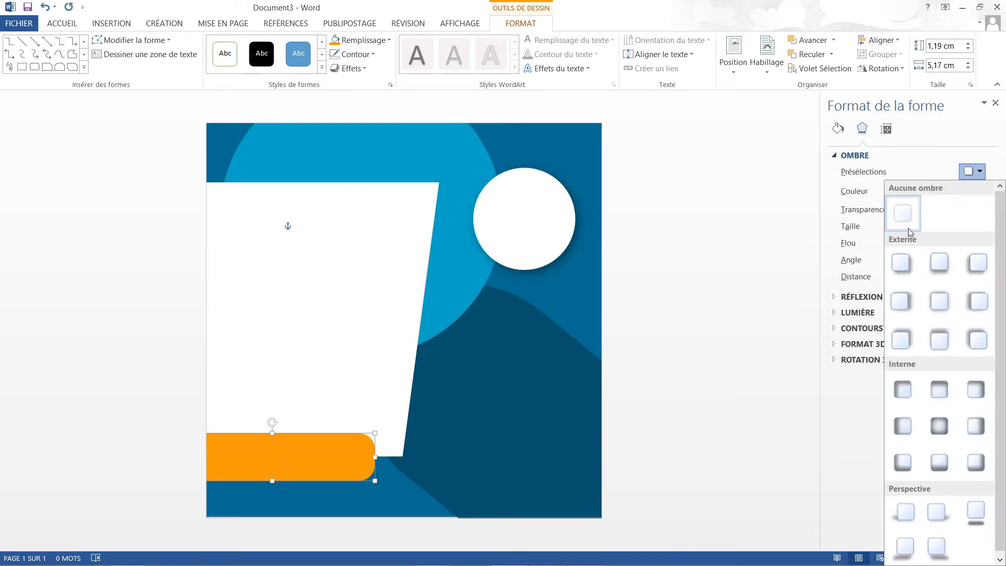
{"action": "left_click", "coordinate": [906, 266]}
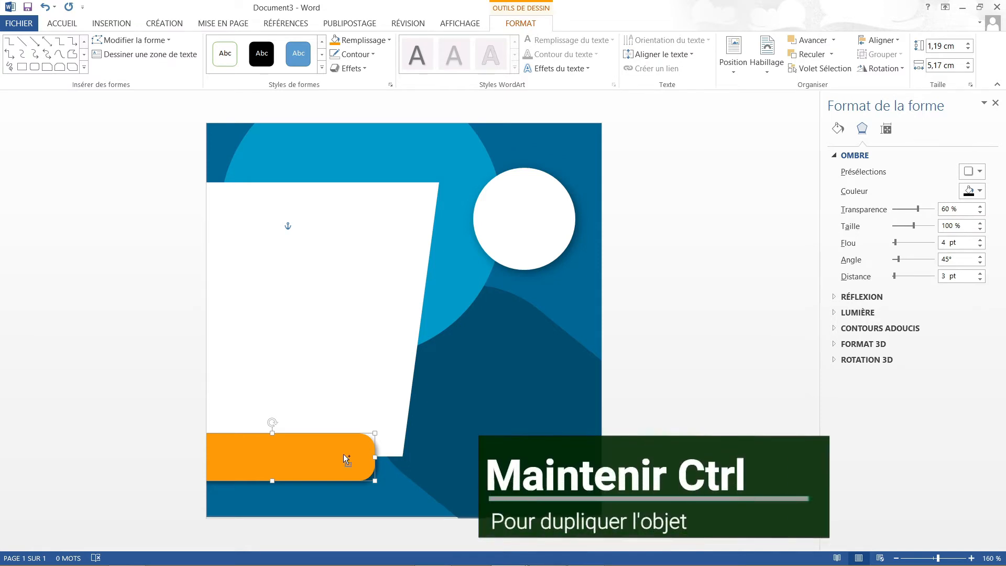
Step: Duplicate the orange bar onto the white parallelogram's top edge, roughly halve the copy's height and widen it to the parallelogram's upper-right corner
{"action": "left_click_drag", "start_coordinate": [343, 454], "coordinate": [346, 363]}
{"action": "left_click_drag", "start_coordinate": [348, 182], "coordinate": [351, 156]}
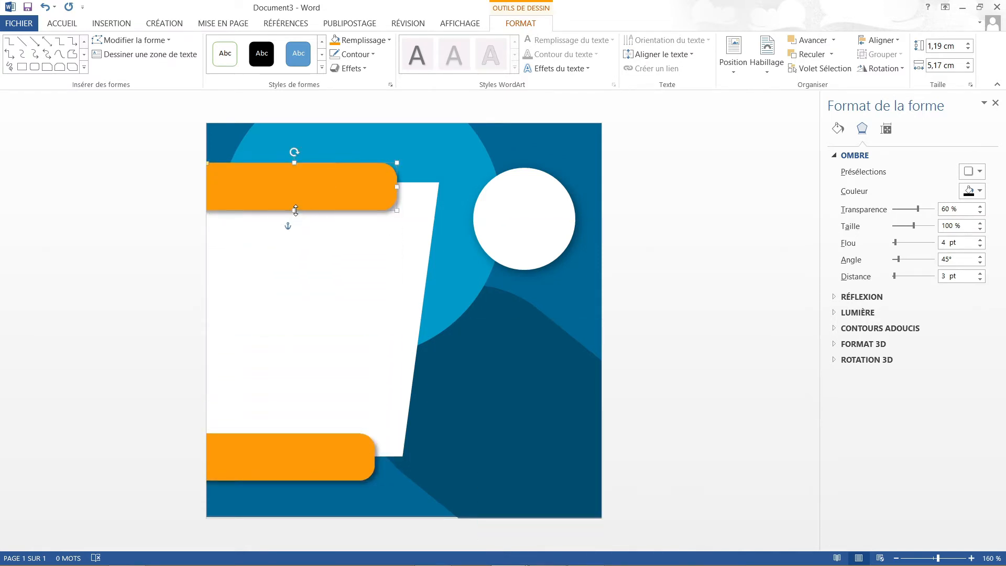
{"action": "left_click_drag", "start_coordinate": [294, 210], "coordinate": [301, 185]}
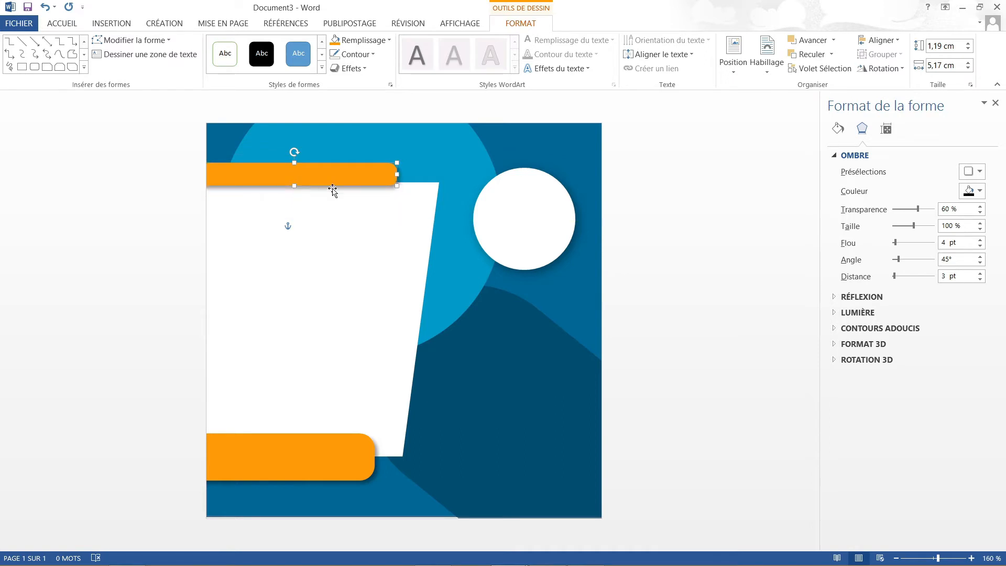
{"action": "left_click_drag", "start_coordinate": [398, 173], "coordinate": [440, 172]}
{"action": "left_click", "coordinate": [317, 447]}
{"action": "left_click", "coordinate": [483, 439]}
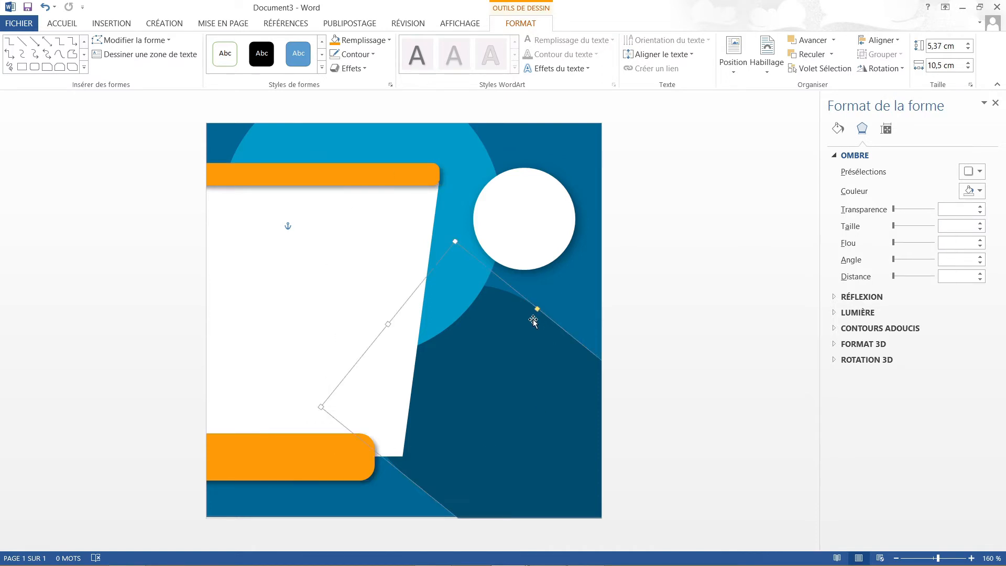